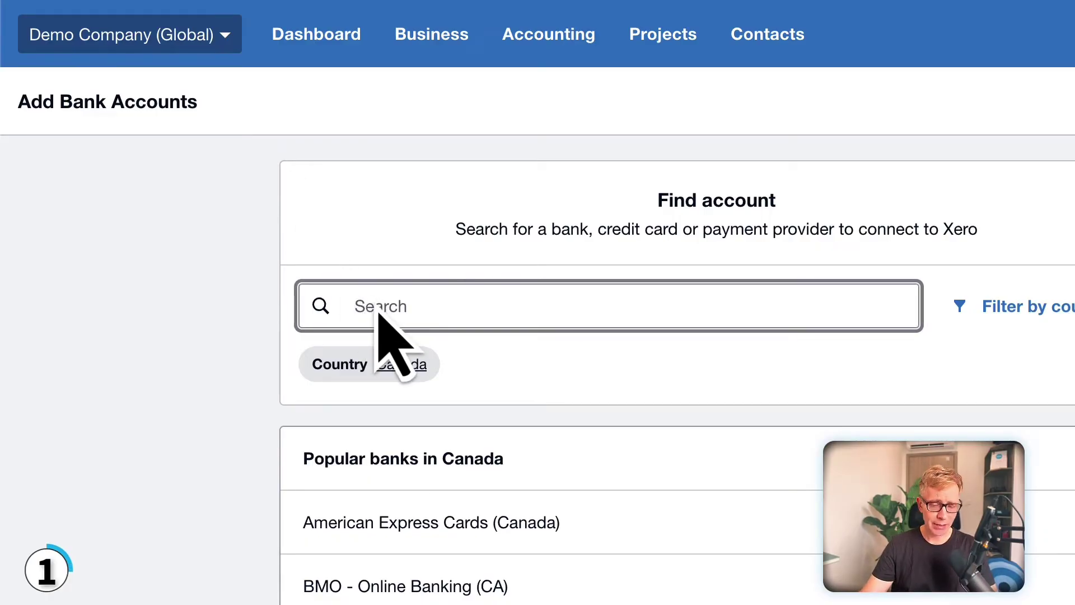
Step: Search the bank list for "Petty Cash" and start adding an account without a bank feed
{"action": "type", "text": "Petty Cash"}
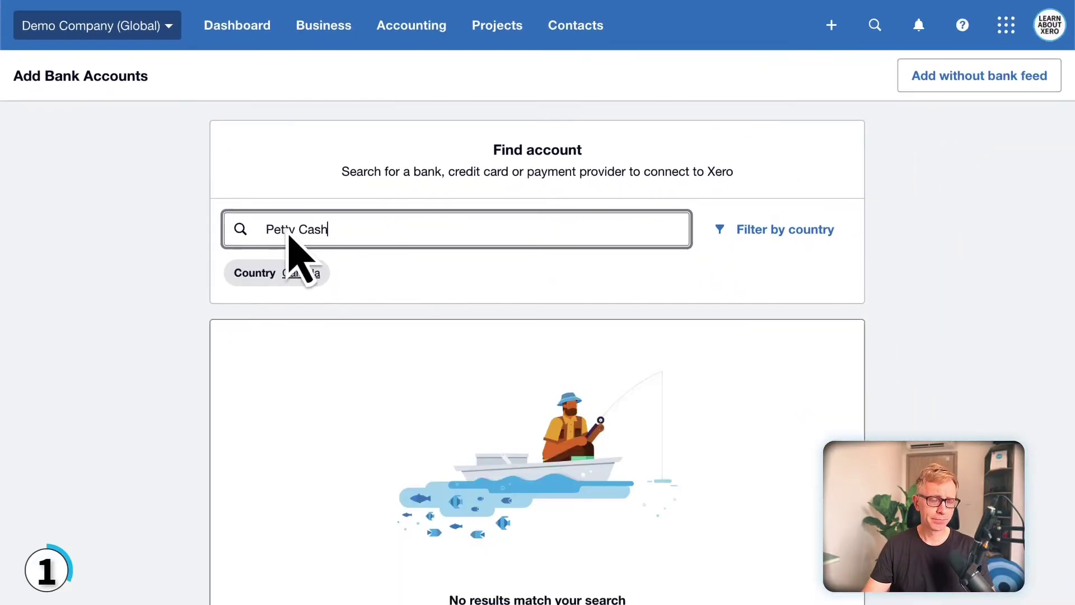
{"action": "scroll", "coordinate": [291, 238], "scroll_direction": "down", "scroll_amount": 2}
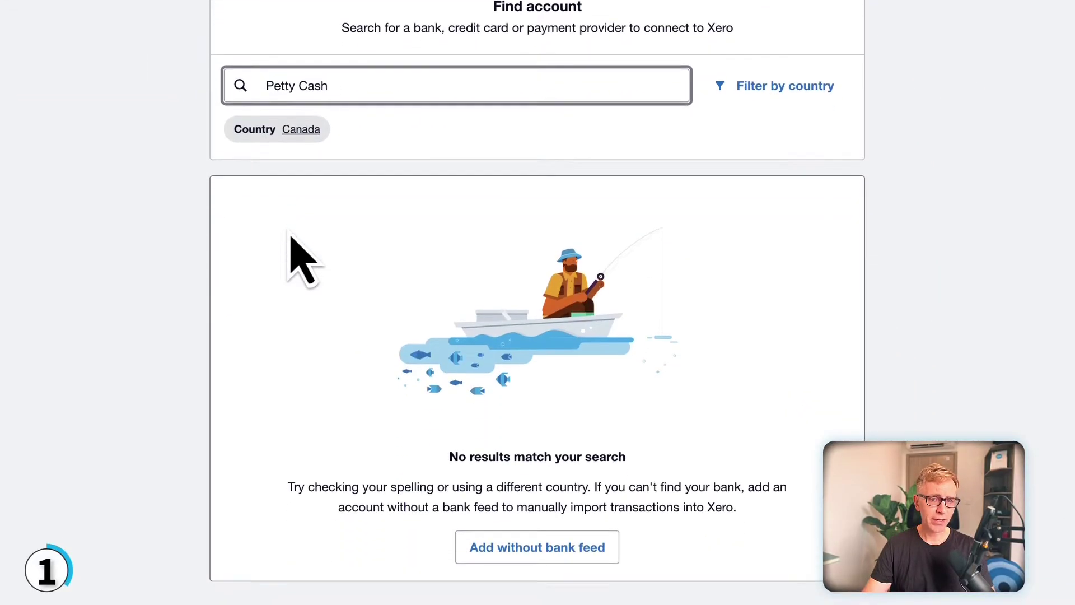
{"action": "left_click", "coordinate": [536, 561]}
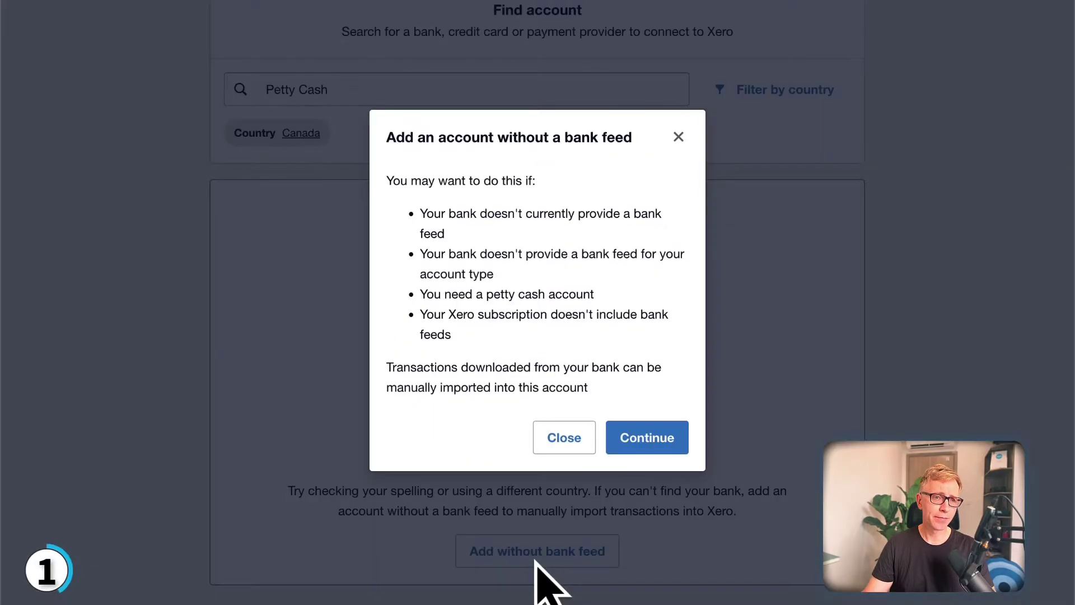
{"action": "left_click", "coordinate": [639, 438]}
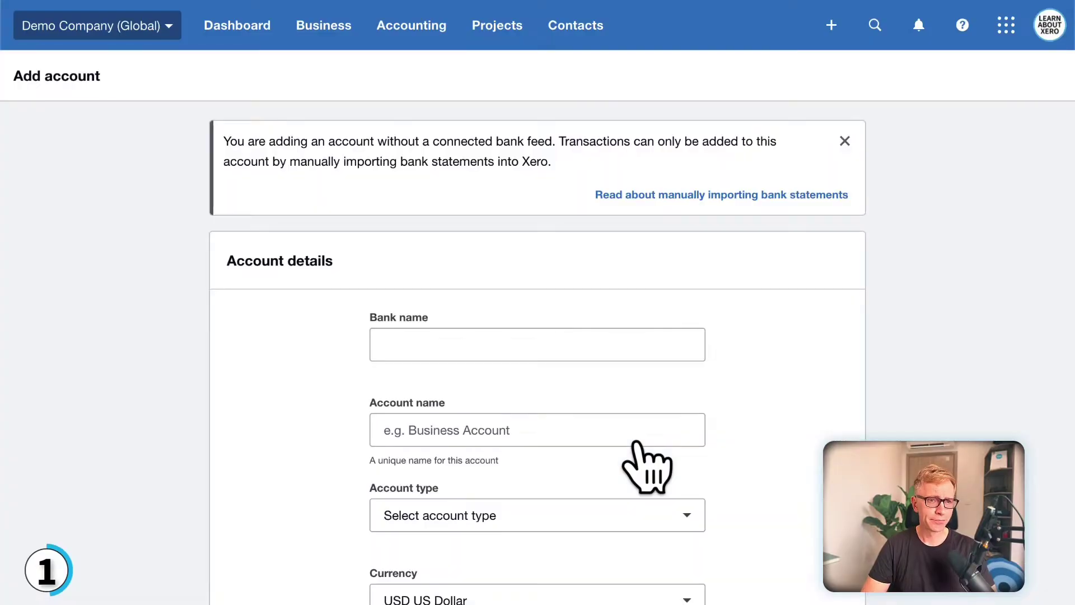
Step: Set both the bank name and the account name of the new account to "Petty Cash"
{"action": "left_click", "coordinate": [470, 292]}
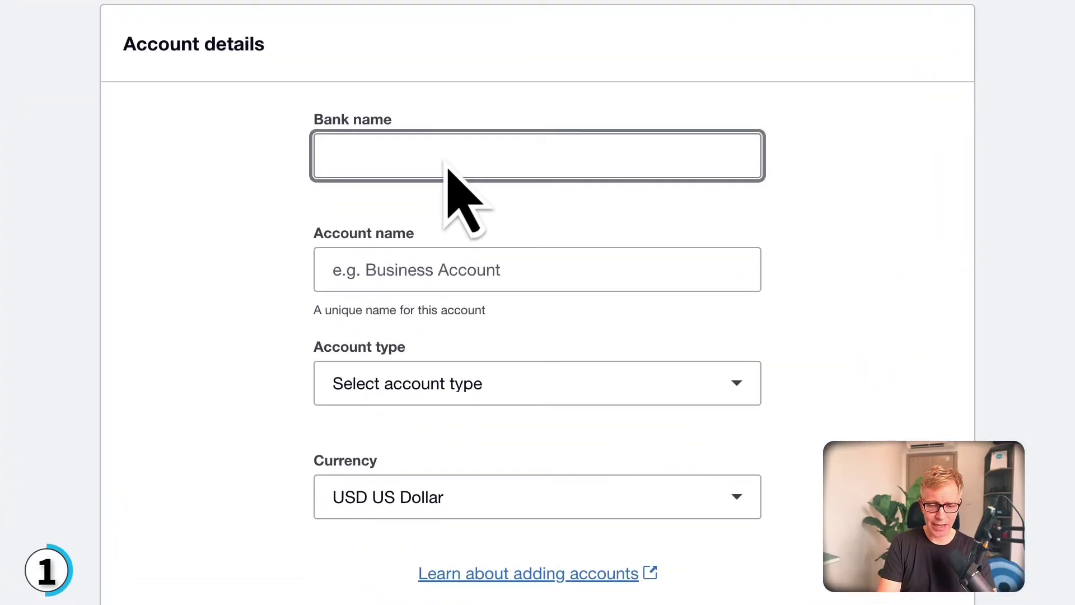
{"action": "type", "text": "Petty "}
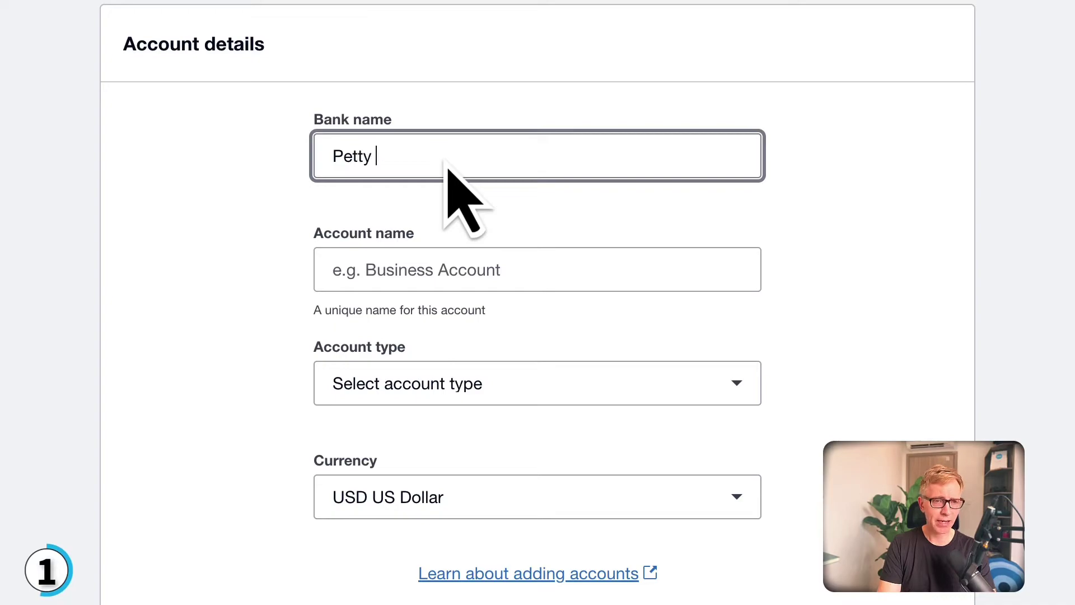
{"action": "type", "text": "Cash"}
{"action": "key", "text": "Tab"}
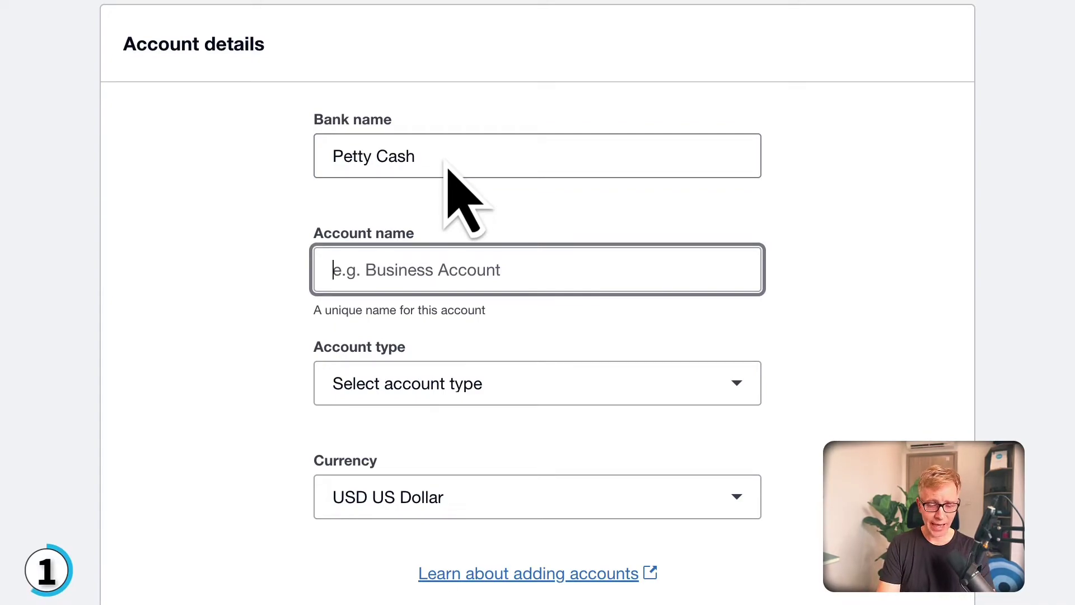
{"action": "type", "text": "Petty"}
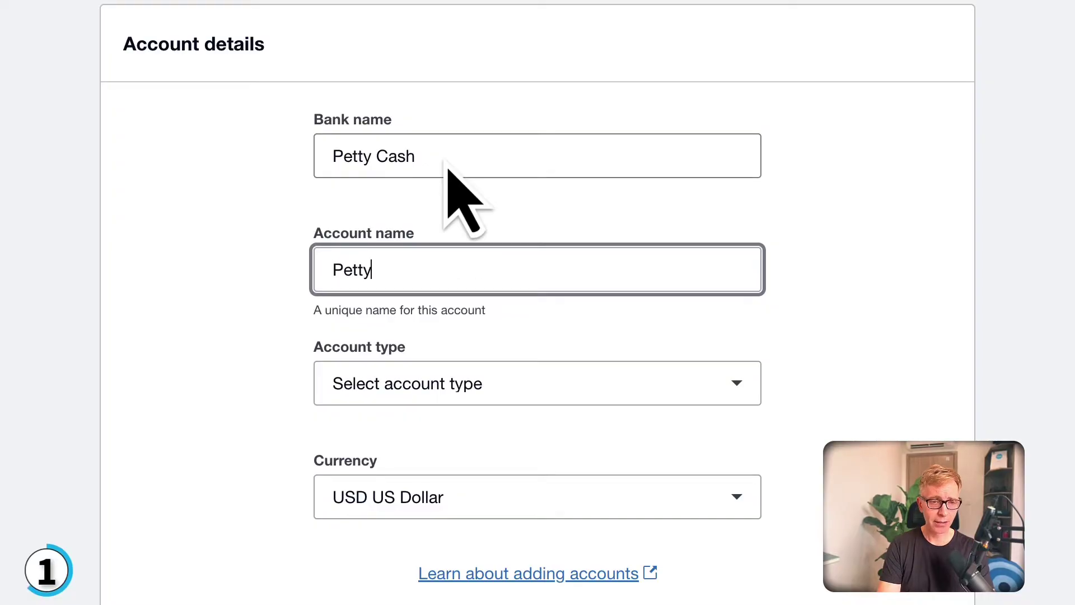
{"action": "type", "text": " Cash"}
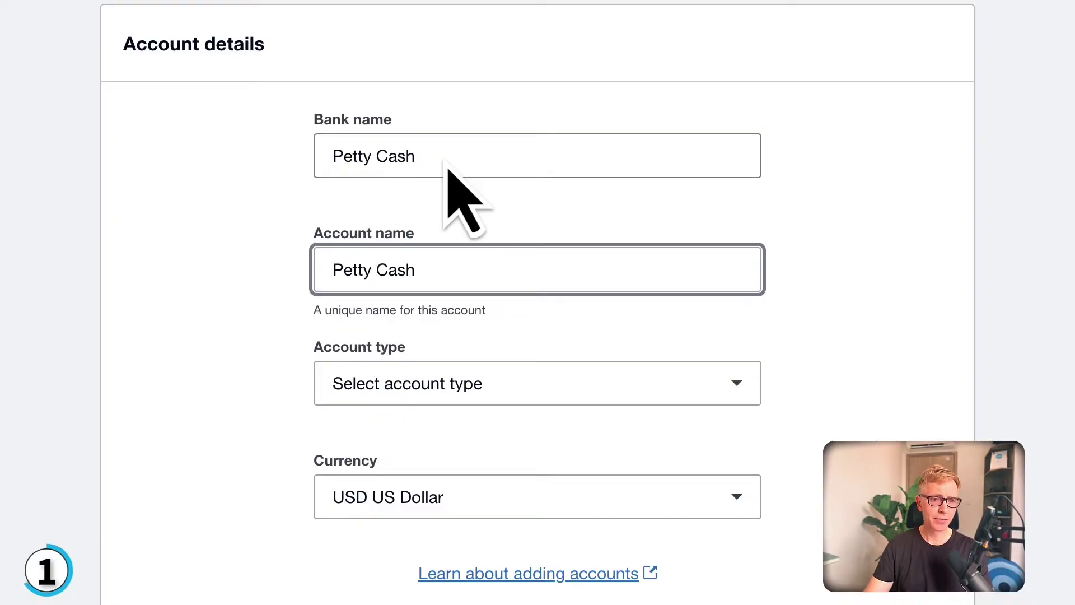
Step: Set the account type to Other, fill in a placeholder account number, and add the Petty Cash account
{"action": "left_click", "coordinate": [620, 384]}
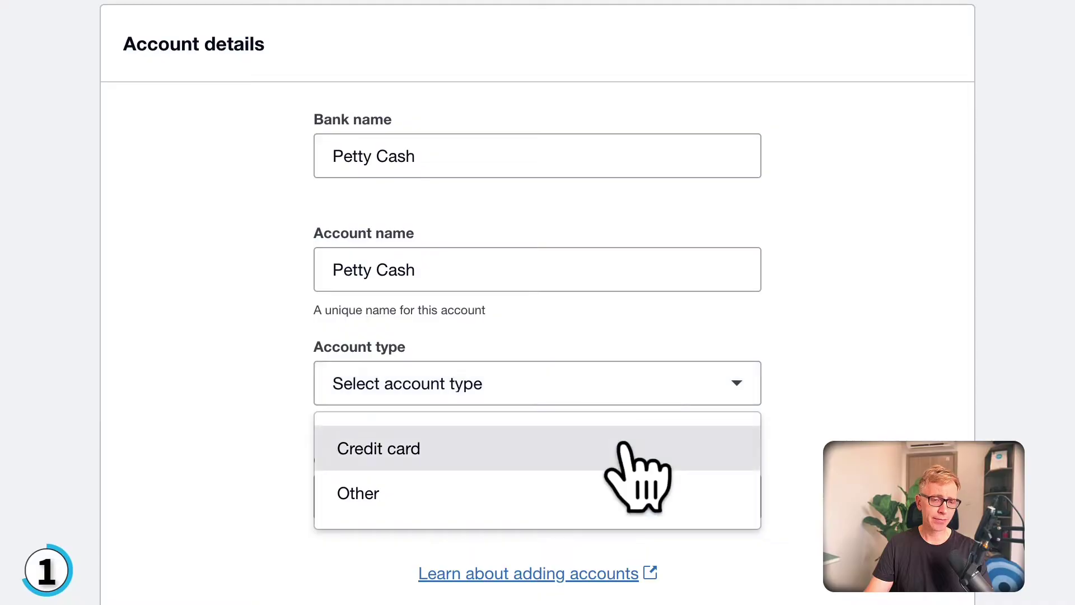
{"action": "left_click", "coordinate": [623, 504]}
{"action": "scroll", "coordinate": [618, 510], "scroll_direction": "down", "scroll_amount": 4}
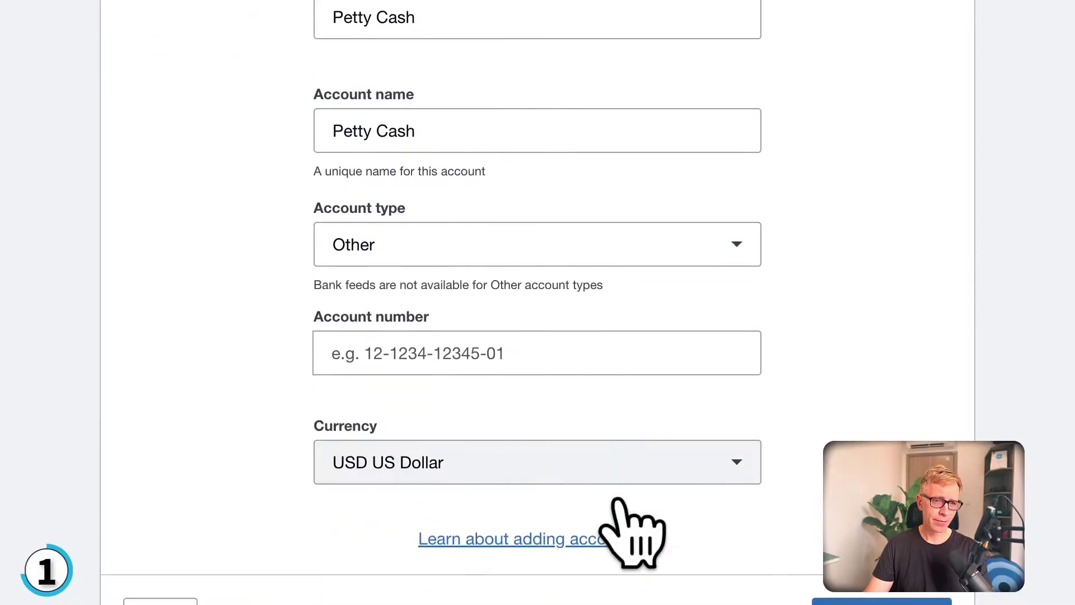
{"action": "left_click", "coordinate": [451, 305]}
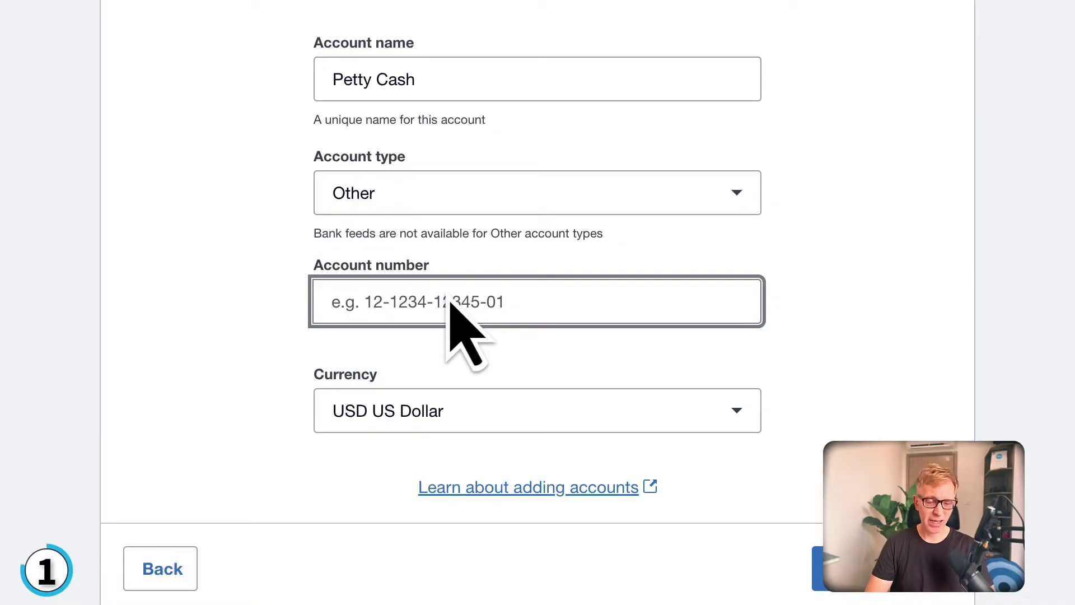
{"action": "type", "text": "$$$"}
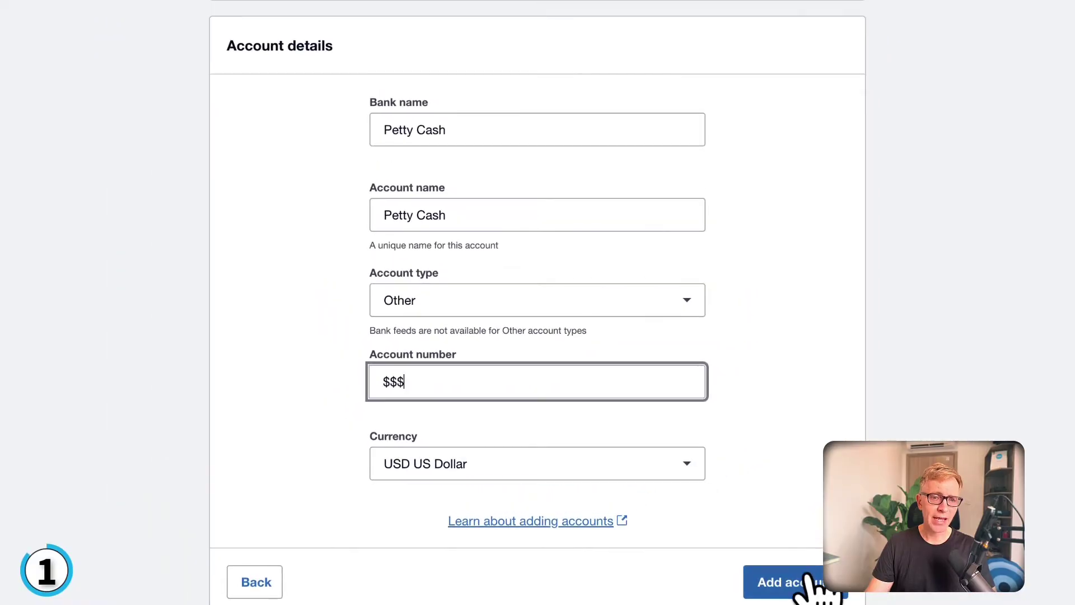
{"action": "left_click", "coordinate": [807, 583]}
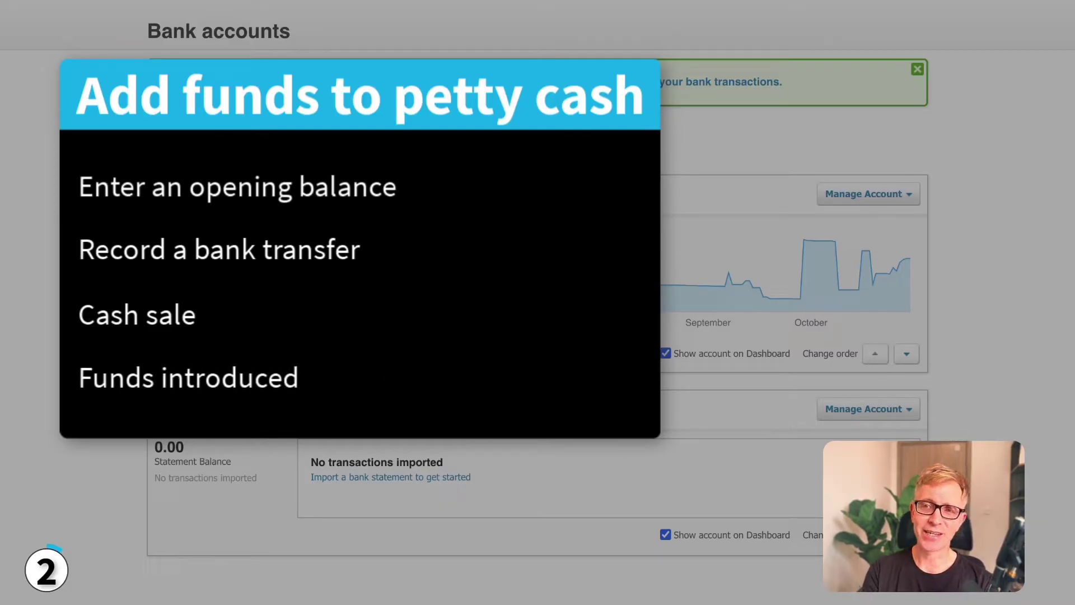
Step: Open the conversion balances from the advanced accounting settings
{"action": "scroll", "coordinate": [739, 301], "scroll_direction": "up", "scroll_amount": 1}
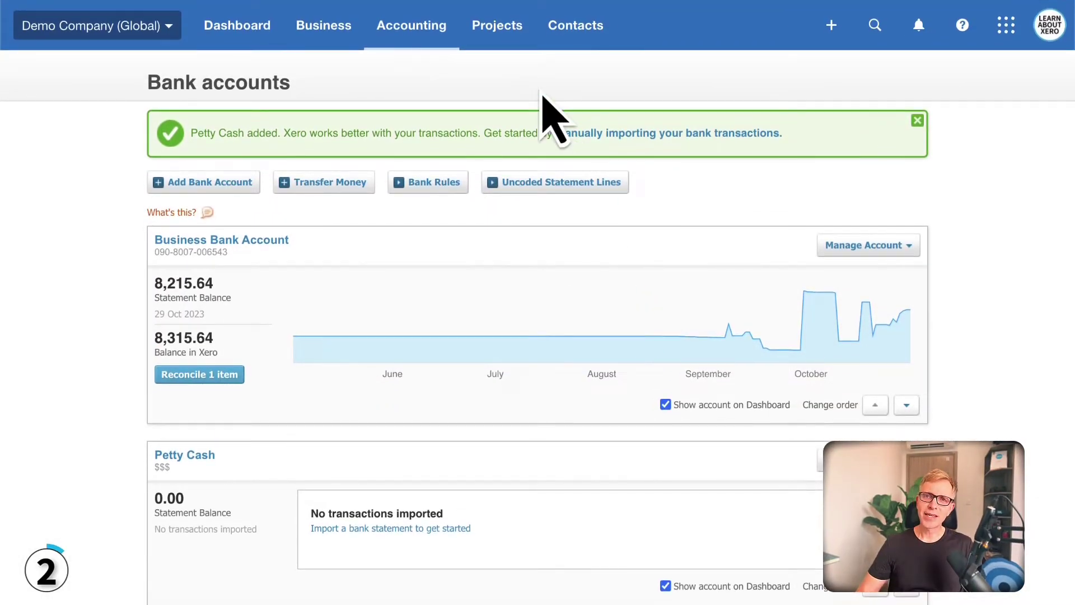
{"action": "left_click", "coordinate": [435, 34]}
{"action": "left_click", "coordinate": [451, 154]}
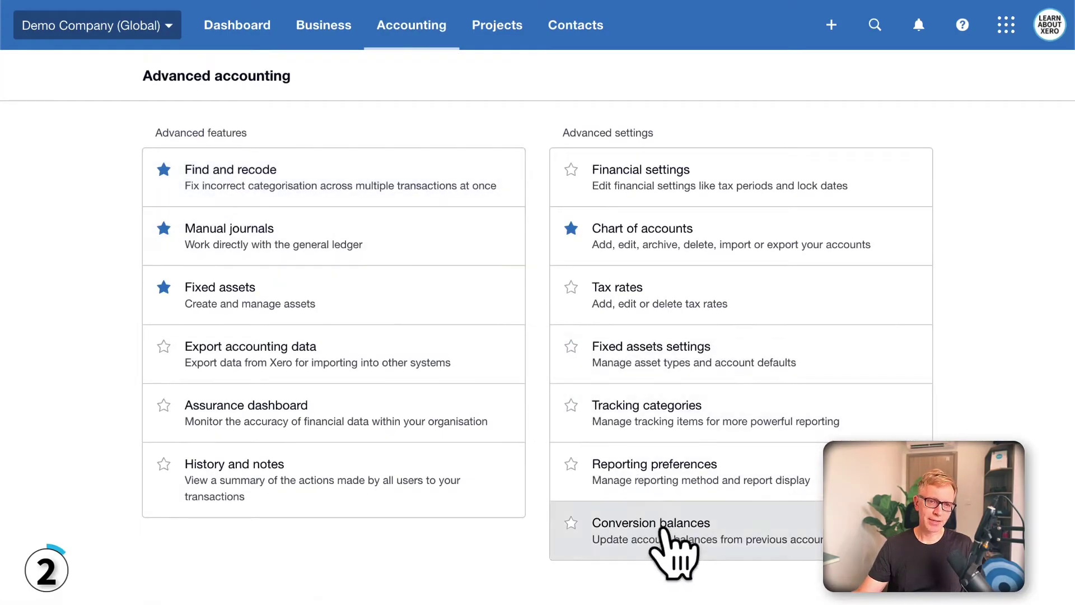
{"action": "left_click", "coordinate": [664, 529]}
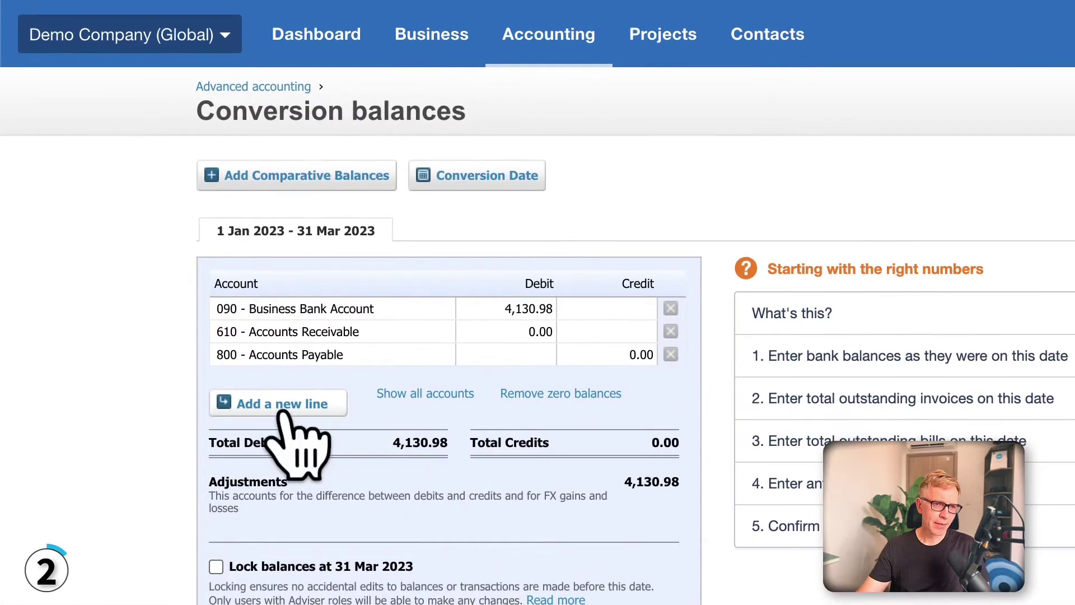
Step: Add a Petty Cash line with a debit of 155.70 to the conversion balances and save them
{"action": "left_click", "coordinate": [211, 302]}
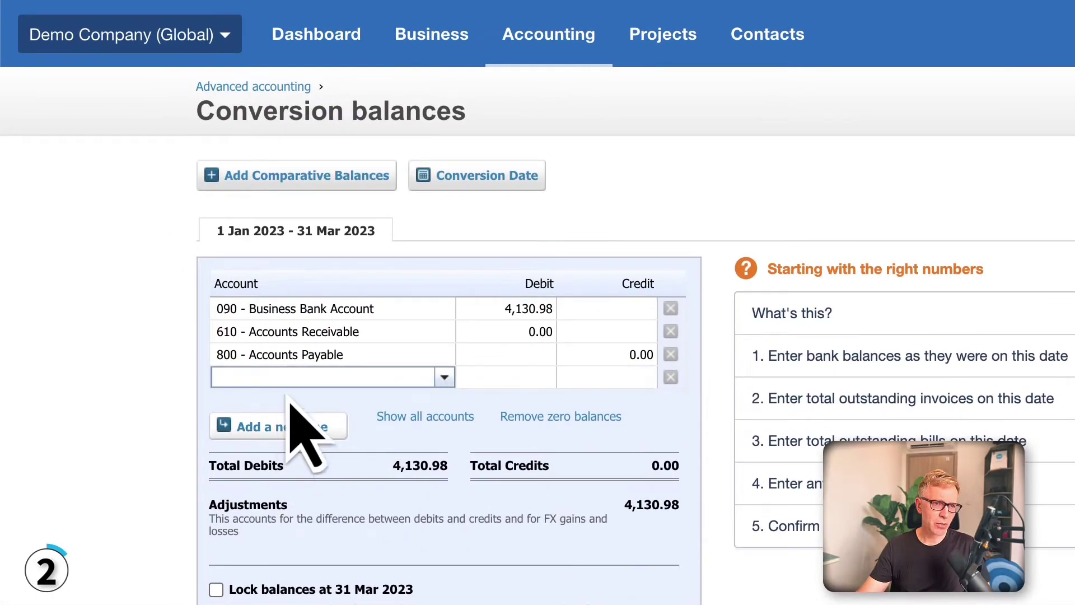
{"action": "type", "text": "petty"}
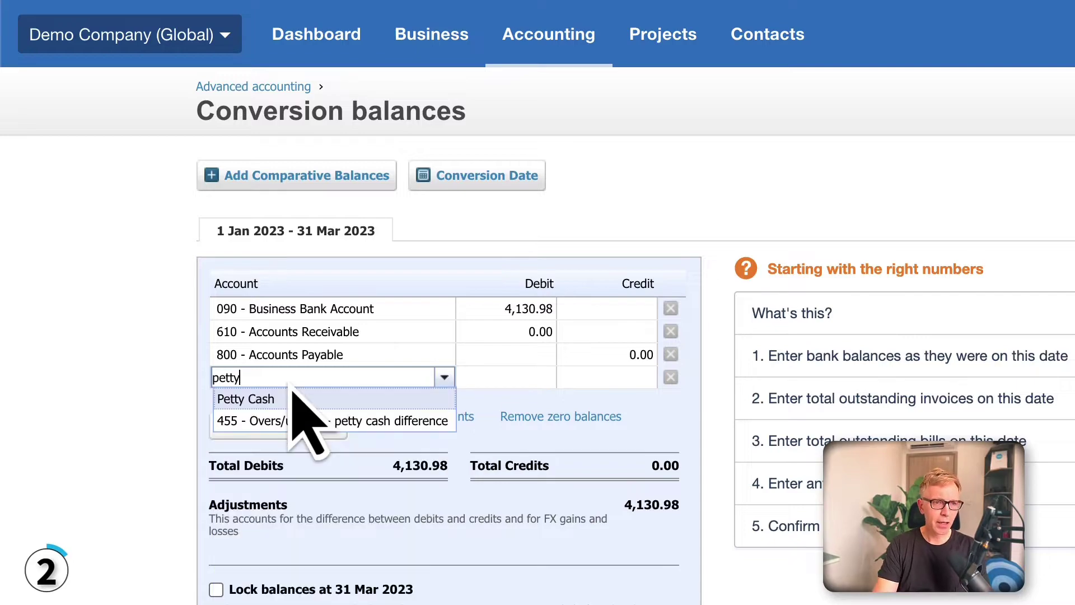
{"action": "left_click", "coordinate": [292, 399]}
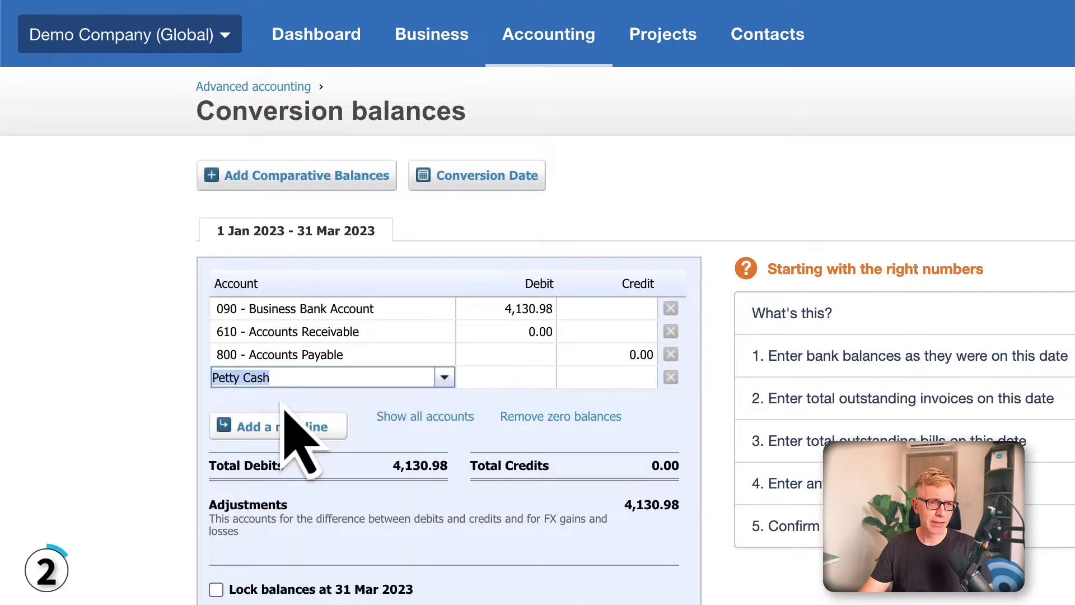
{"action": "left_click", "coordinate": [496, 381]}
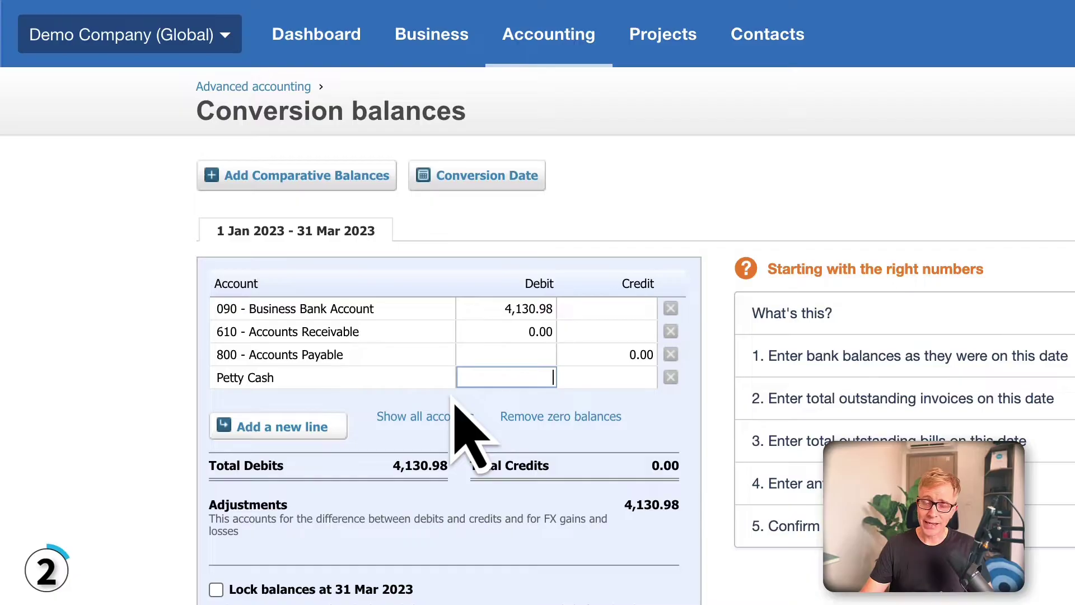
{"action": "type", "text": "155.70"}
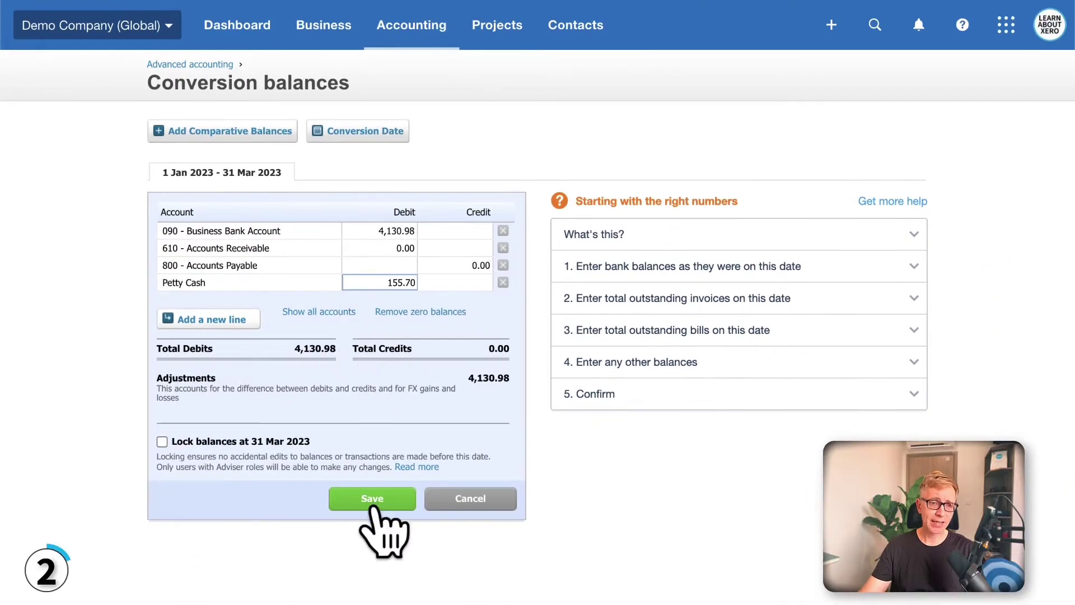
{"action": "left_click", "coordinate": [374, 501]}
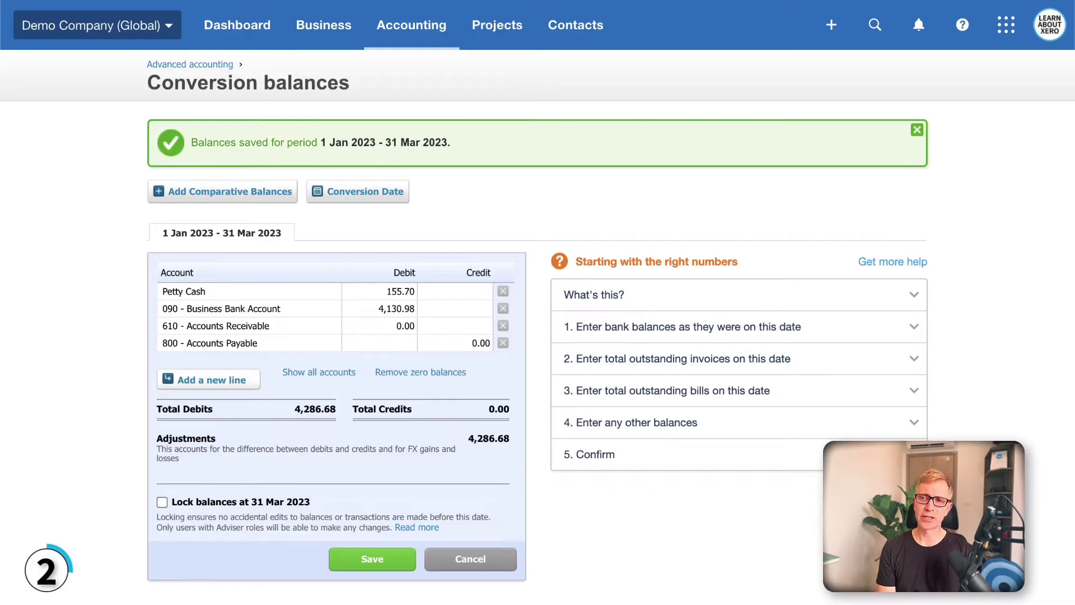
Step: Reconcile the Business Bank Account's 28 Oct 2023 ATM cash withdrawal of 100.00 as a transfer to Petty Cash
{"action": "left_click", "coordinate": [232, 23]}
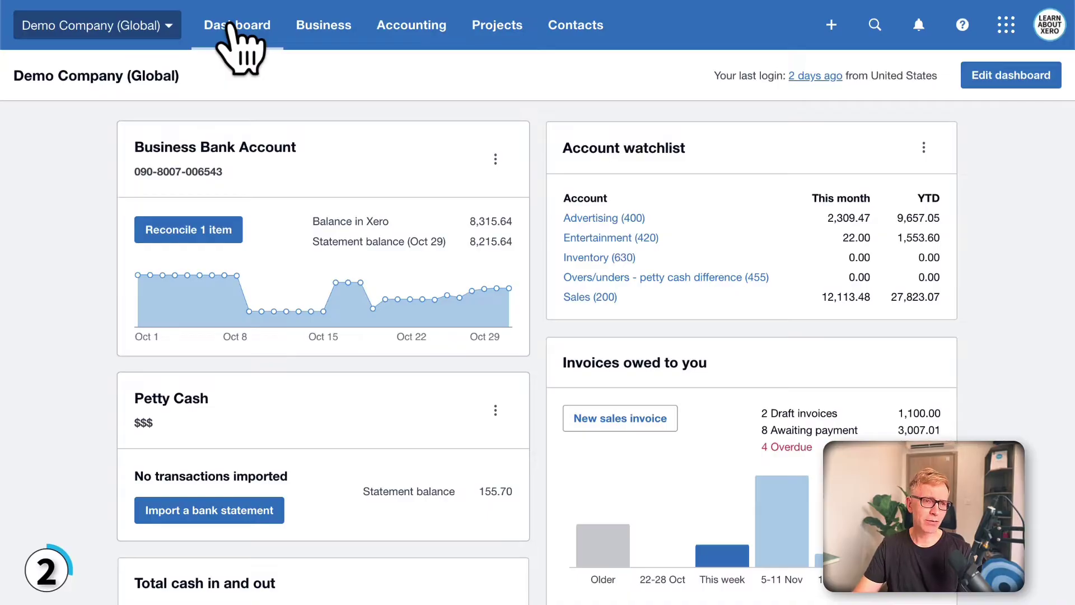
{"action": "left_click", "coordinate": [215, 231]}
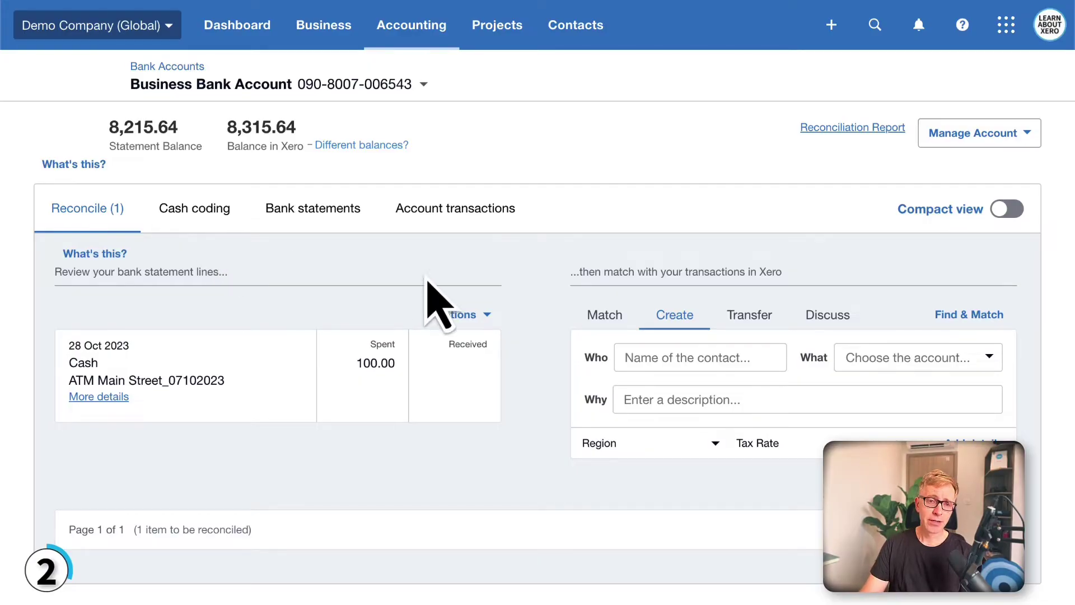
{"action": "left_click", "coordinate": [753, 315]}
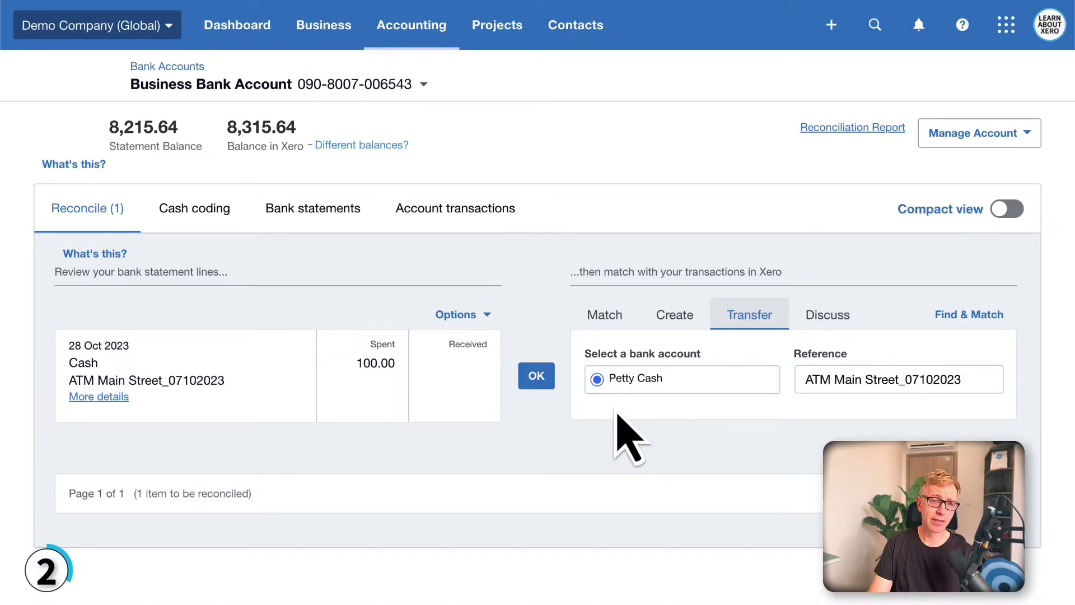
{"action": "left_click", "coordinate": [536, 376]}
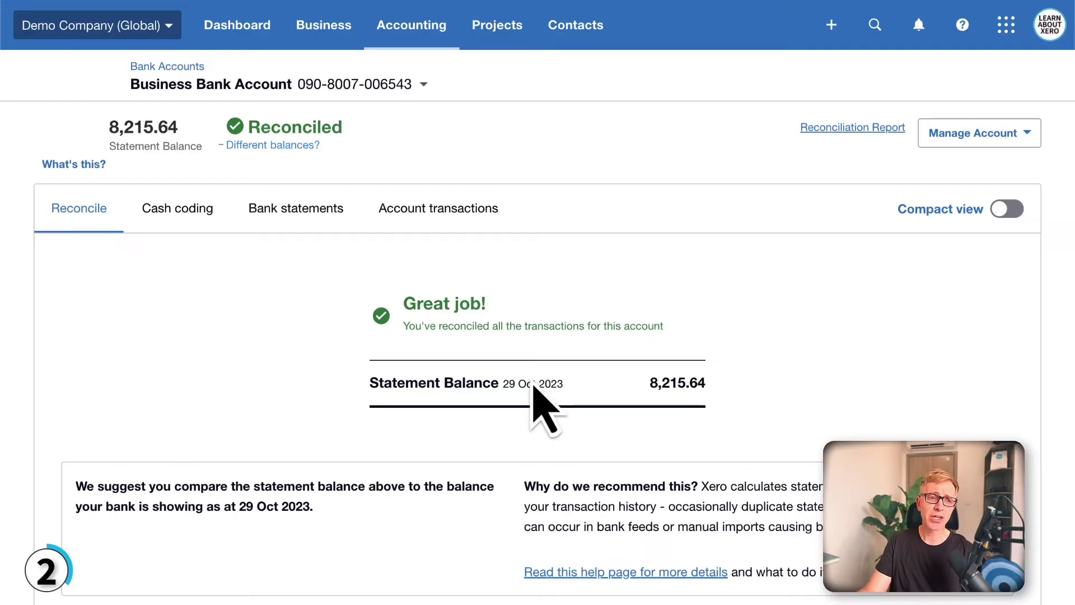
Step: Switch to the Petty Cash account and start a new receive money transaction paid into Petty Cash
{"action": "left_click", "coordinate": [421, 85]}
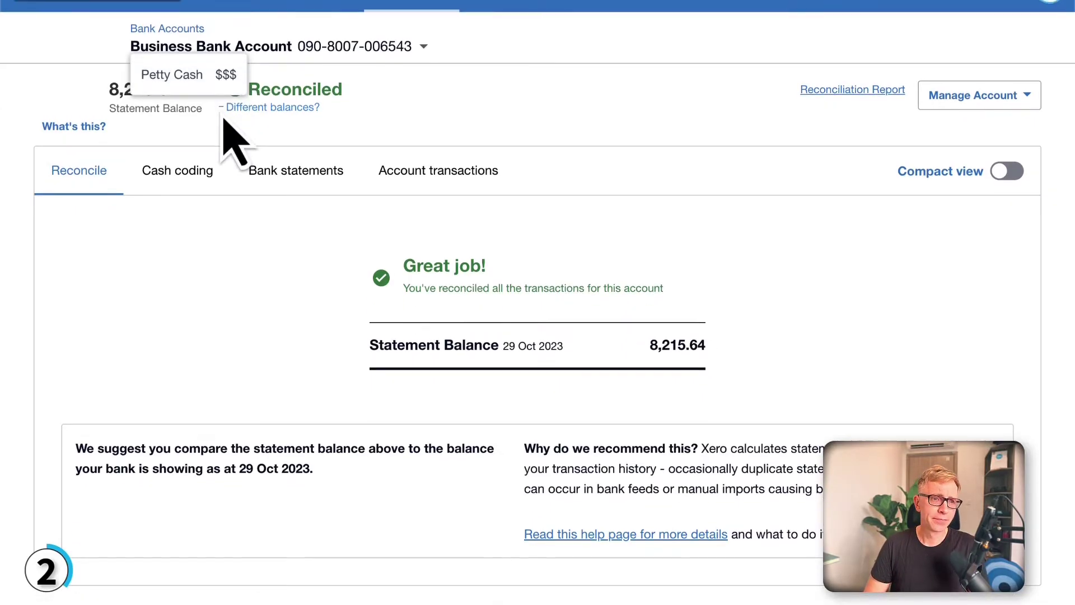
{"action": "left_click", "coordinate": [195, 76]}
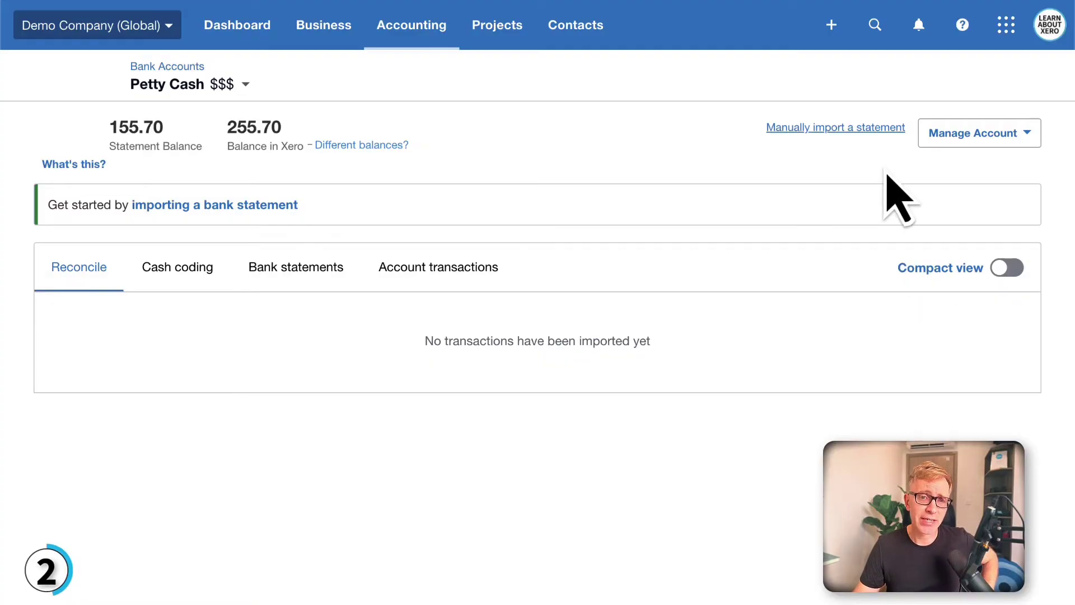
{"action": "left_click", "coordinate": [988, 187]}
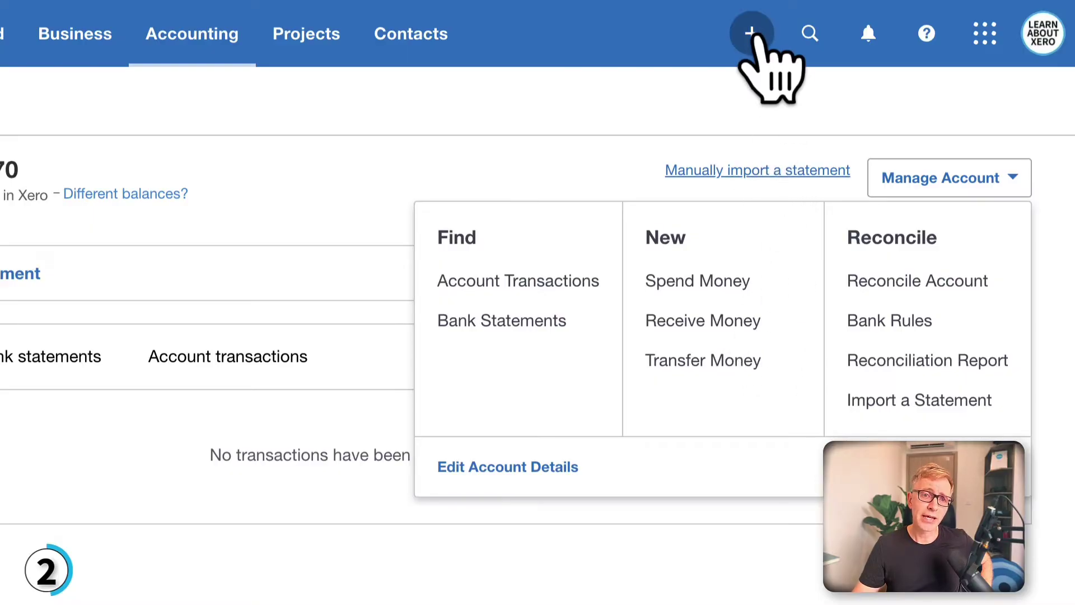
{"action": "left_click", "coordinate": [752, 34]}
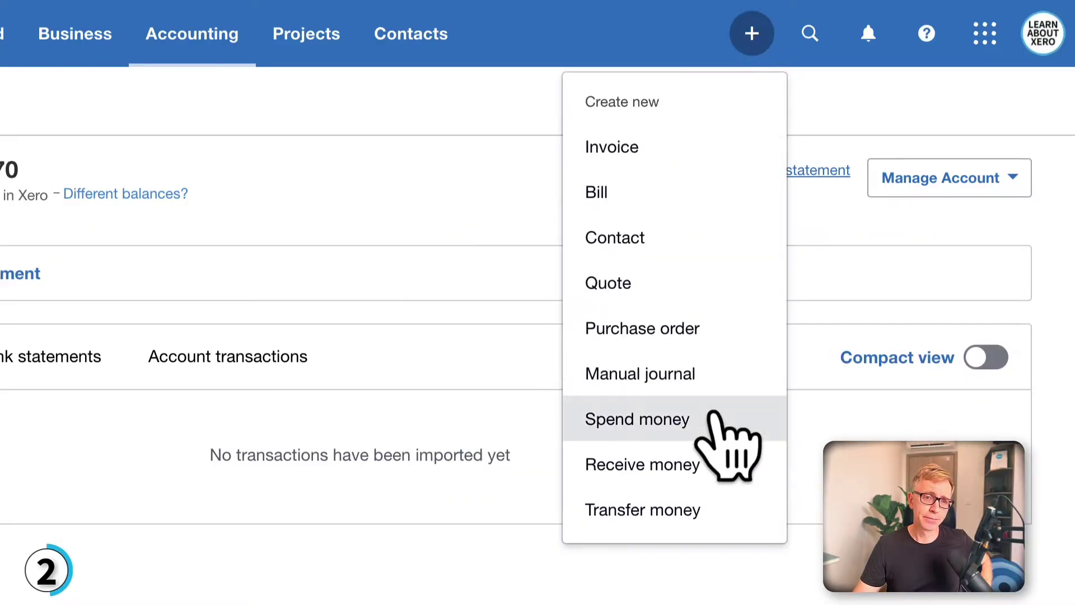
{"action": "left_click", "coordinate": [702, 465]}
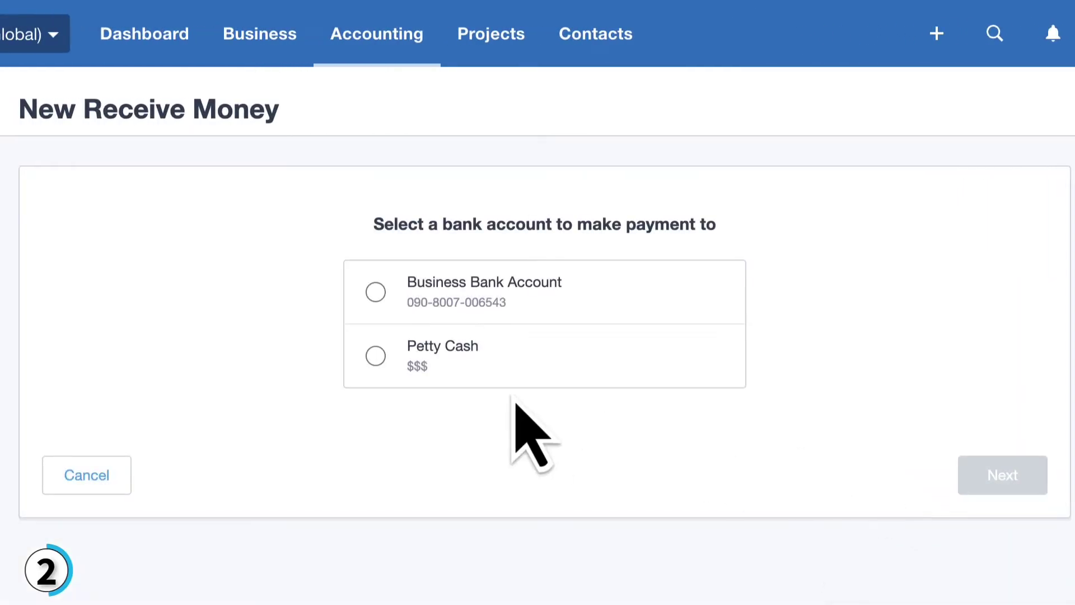
{"action": "left_click", "coordinate": [376, 356]}
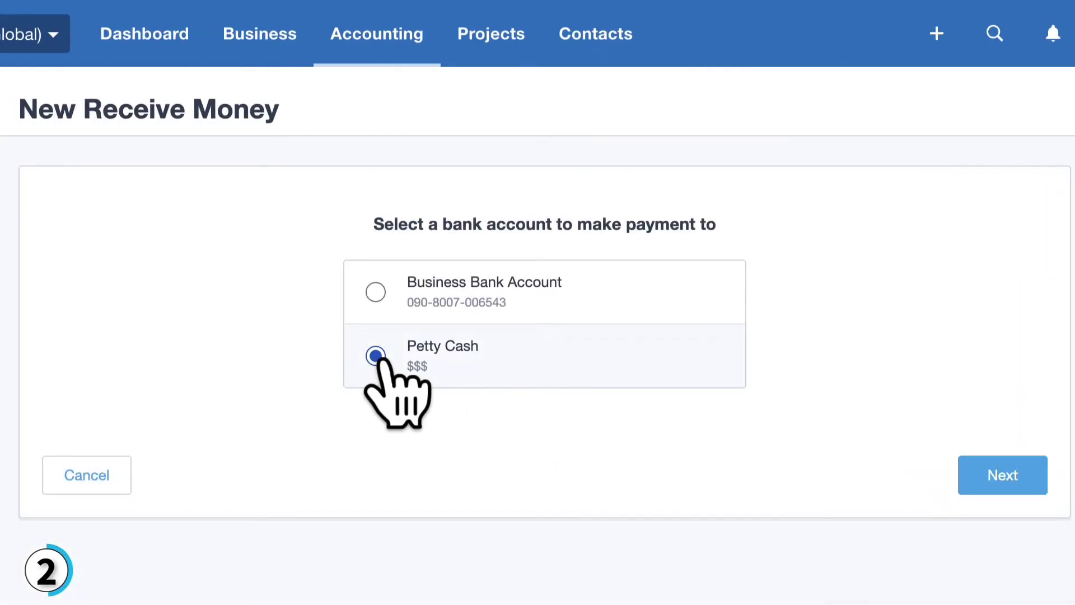
{"action": "left_click", "coordinate": [988, 474]}
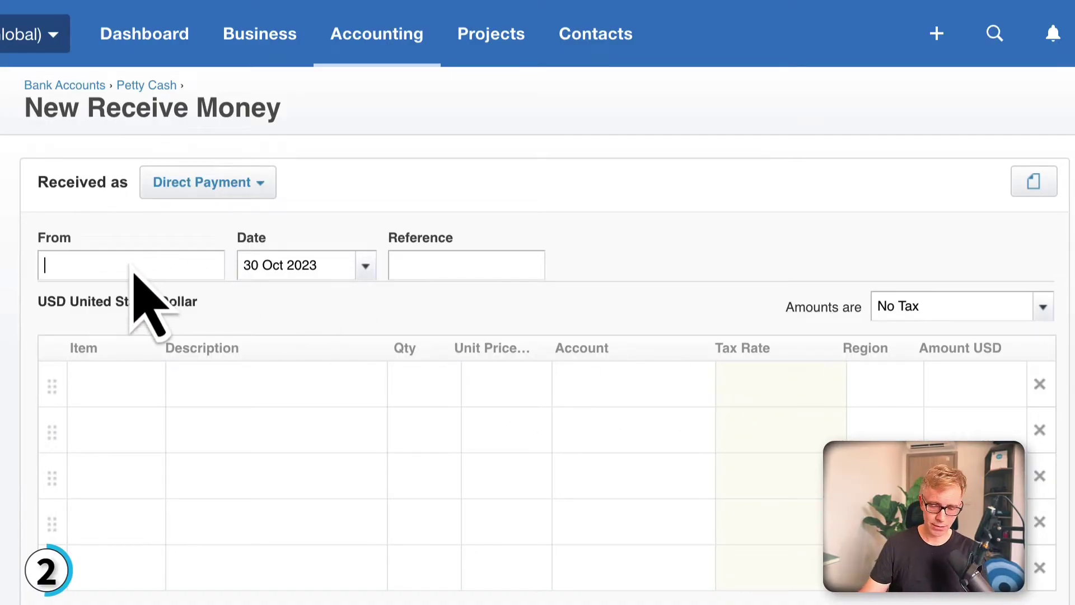
Step: Enter the payer's name and date the receive money transaction 29 Oct 2023
{"action": "type", "text": "on"}
{"action": "key", "text": "Tab"}
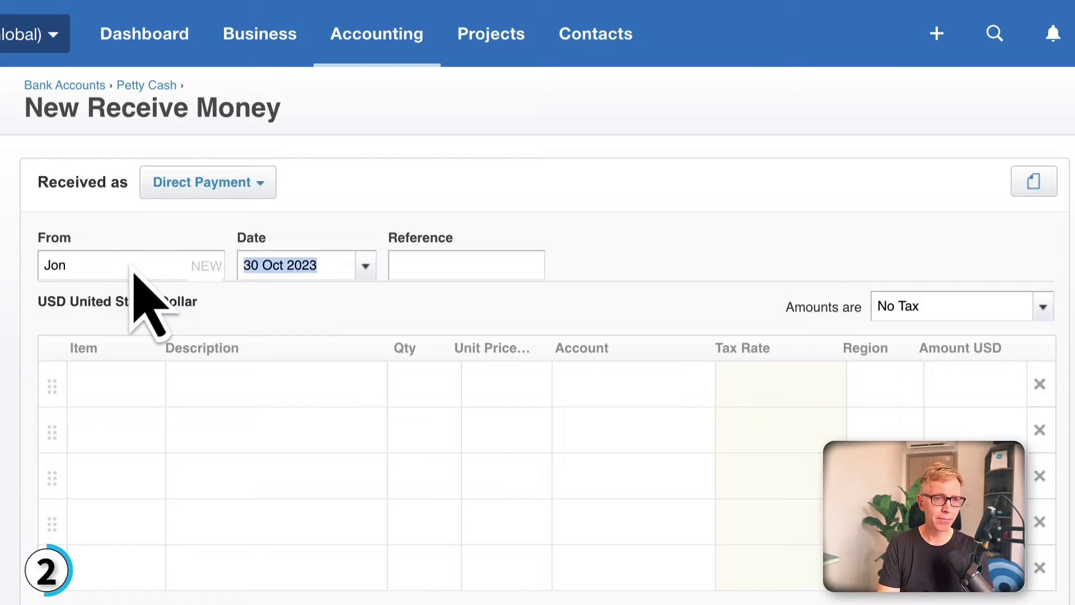
{"action": "type", "text": "29.10"}
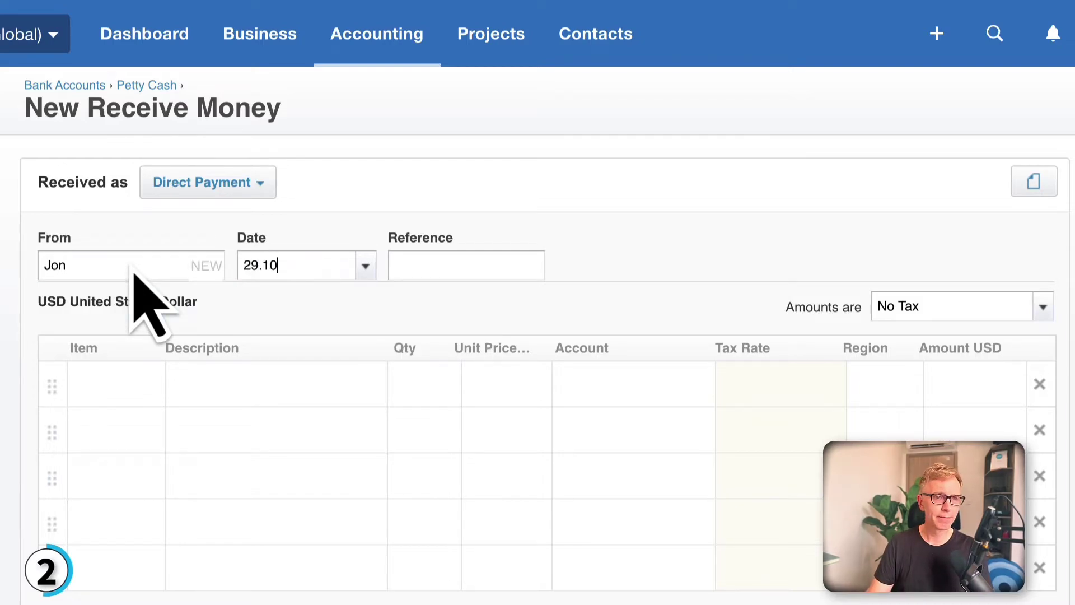
Step: Fill the first line with the description "Cash in", quantity 1 and unit price 50.00
{"action": "left_click", "coordinate": [223, 378]}
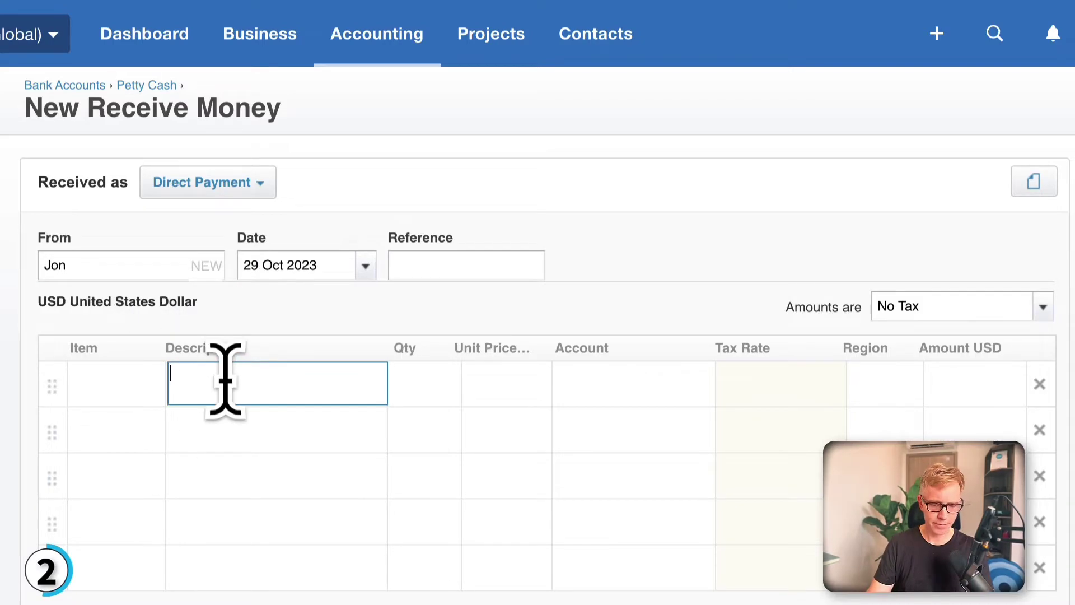
{"action": "type", "text": "cash in"}
{"action": "key", "text": "Tab"}
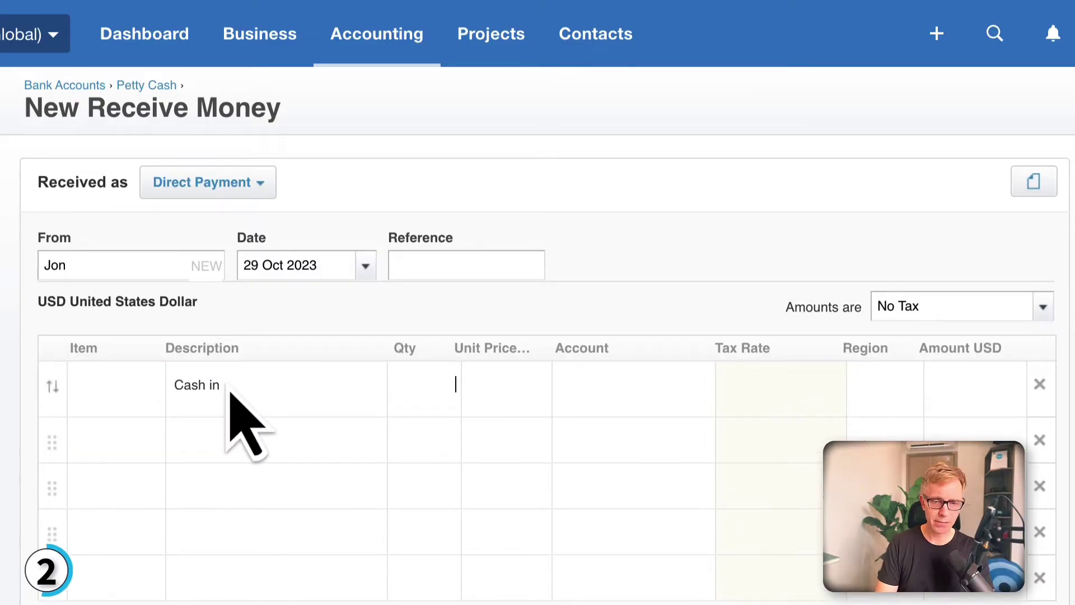
{"action": "type", "text": "1"}
{"action": "key", "text": "Tab"}
{"action": "type", "text": "50"}
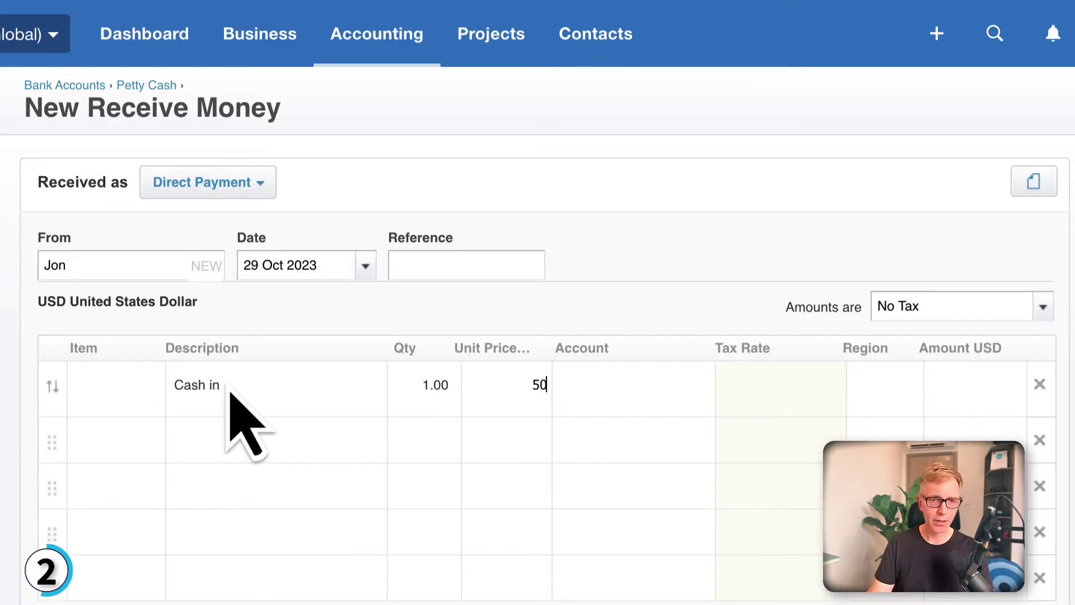
{"action": "key", "text": "Tab"}
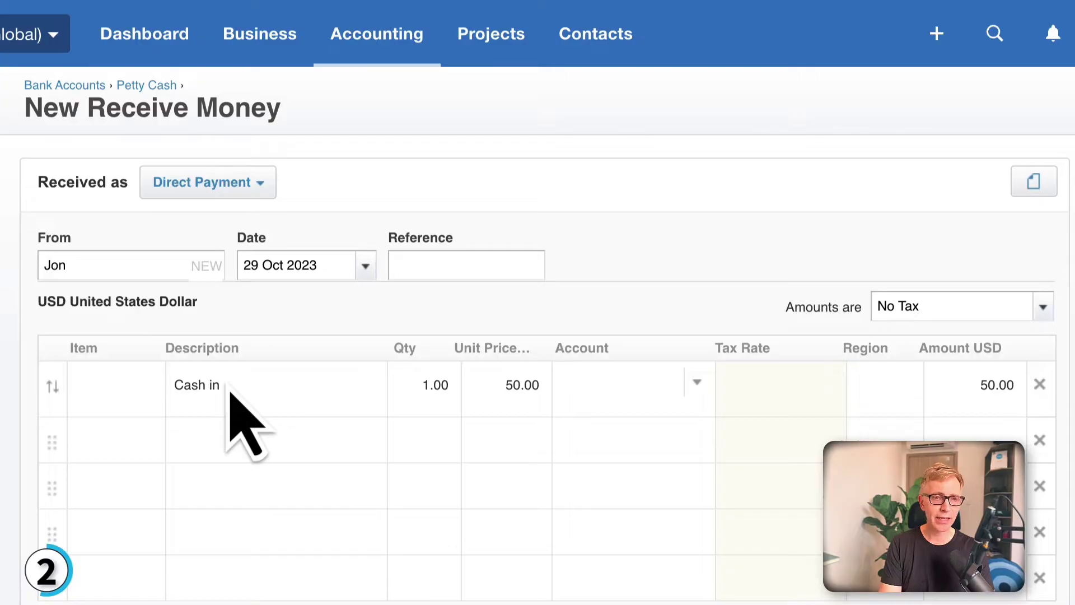
Step: Assign the Cash in line to account 881 - Owner A Funds Introduced and save the transaction
{"action": "type", "text": "fun"}
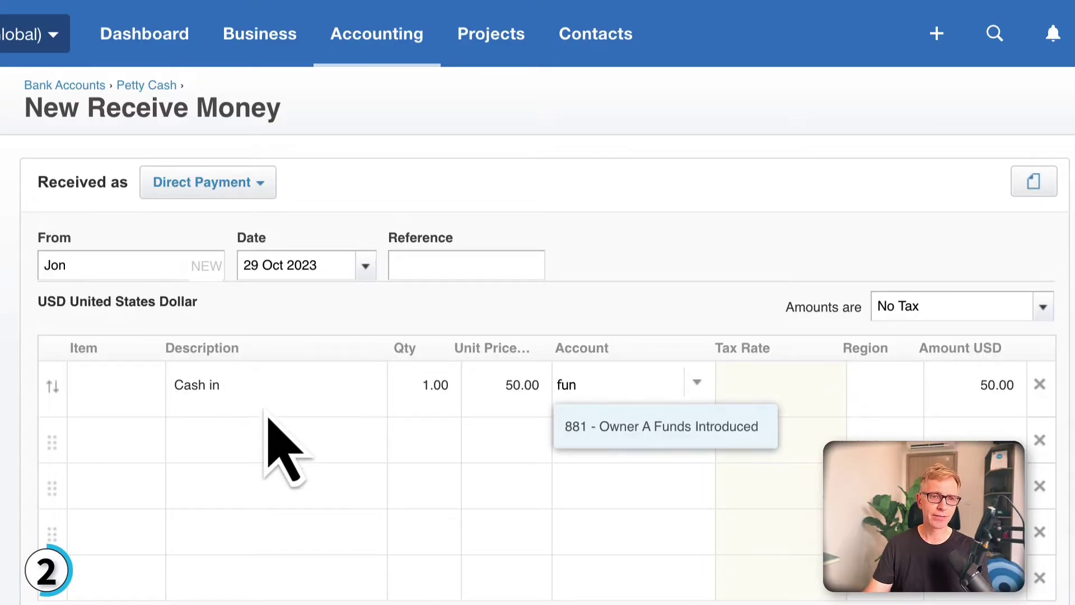
{"action": "left_click", "coordinate": [646, 429]}
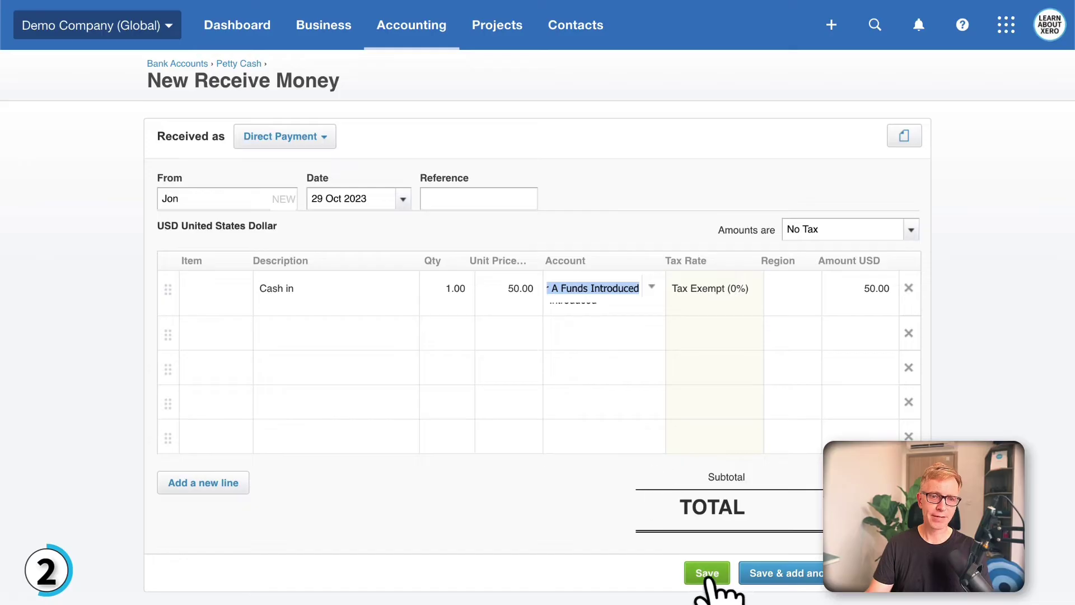
{"action": "left_click", "coordinate": [707, 577]}
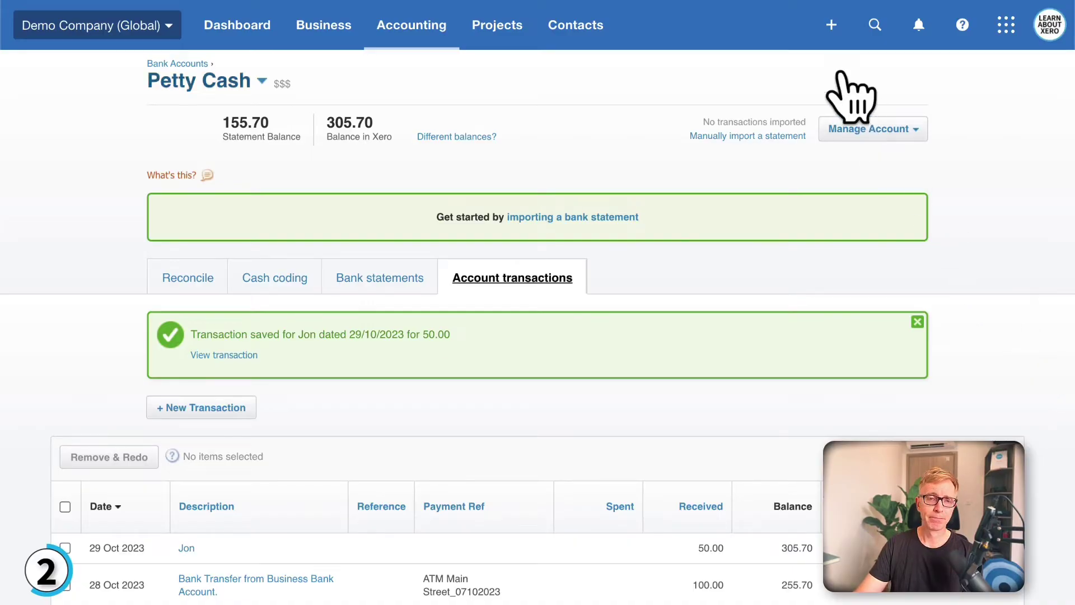
Step: Start another receive money transaction paid into the Petty Cash account
{"action": "left_click", "coordinate": [831, 25]}
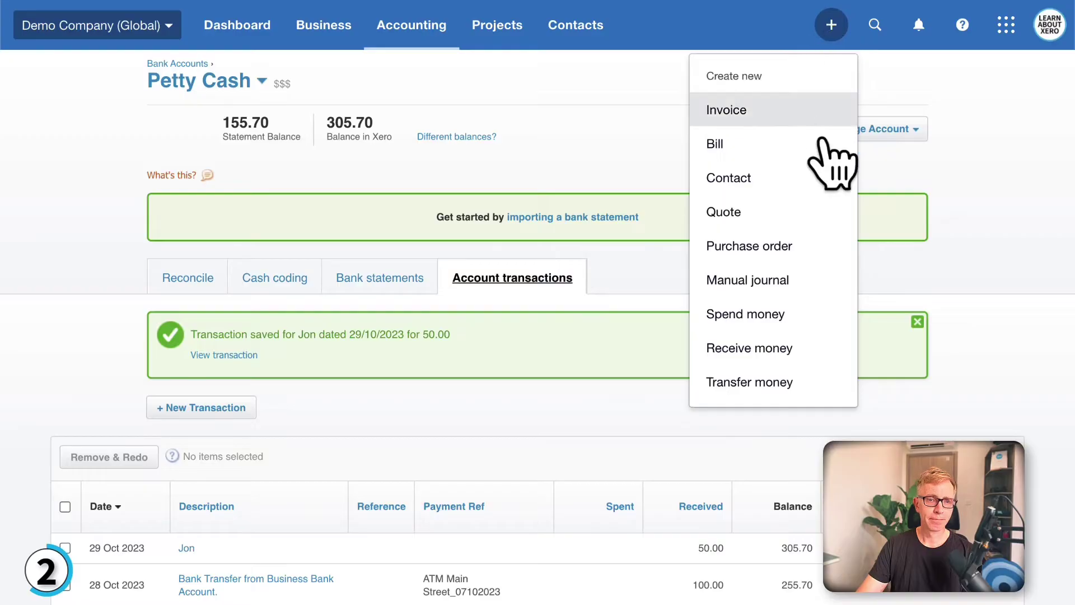
{"action": "left_click", "coordinate": [810, 351]}
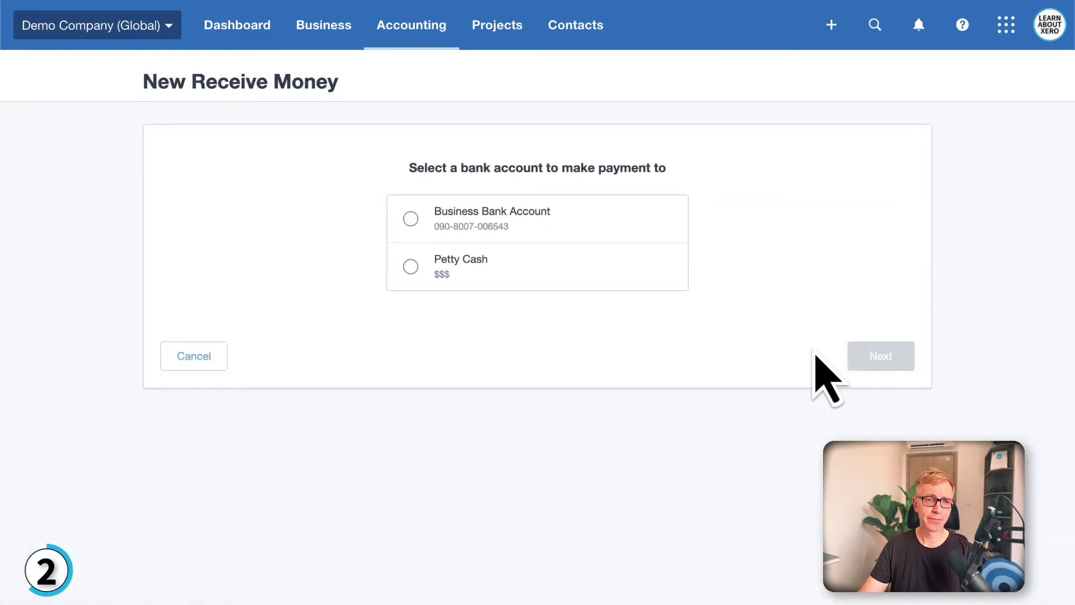
{"action": "left_click", "coordinate": [410, 267]}
{"action": "left_click", "coordinate": [890, 360]}
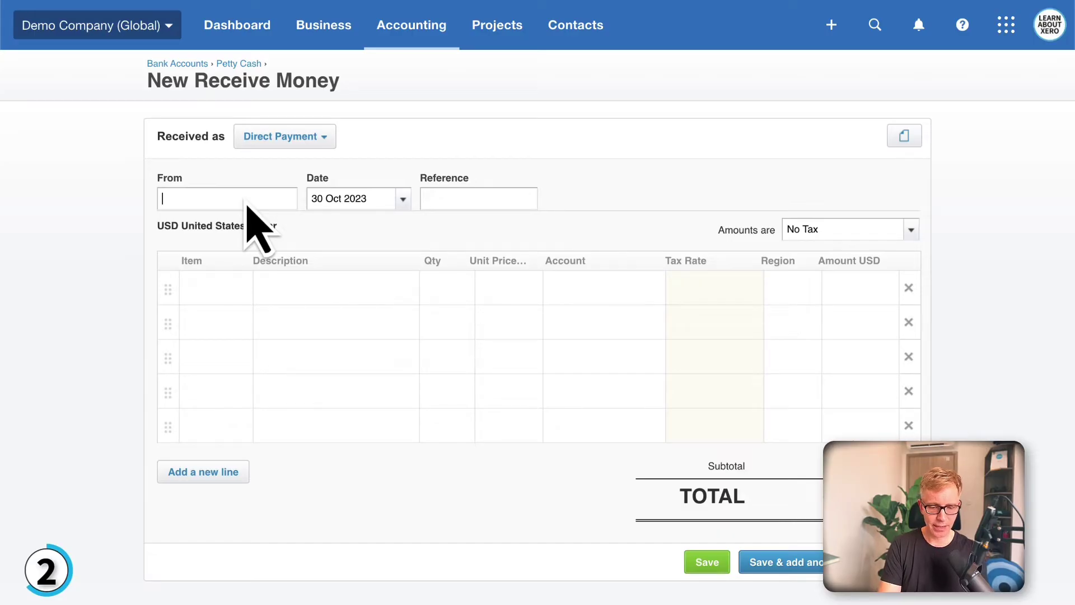
Step: Enter the customer's full name as payer and set the transaction date to 28 Oct 2023
{"action": "type", "text": "Jim Smith"}
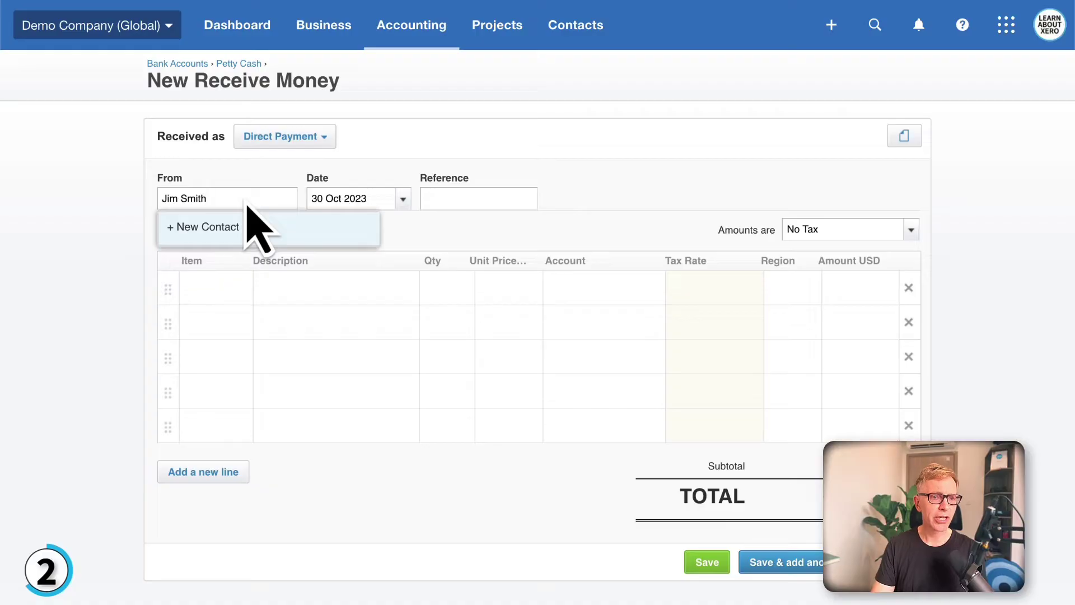
{"action": "key", "text": "Tab"}
{"action": "type", "text": "28.10"}
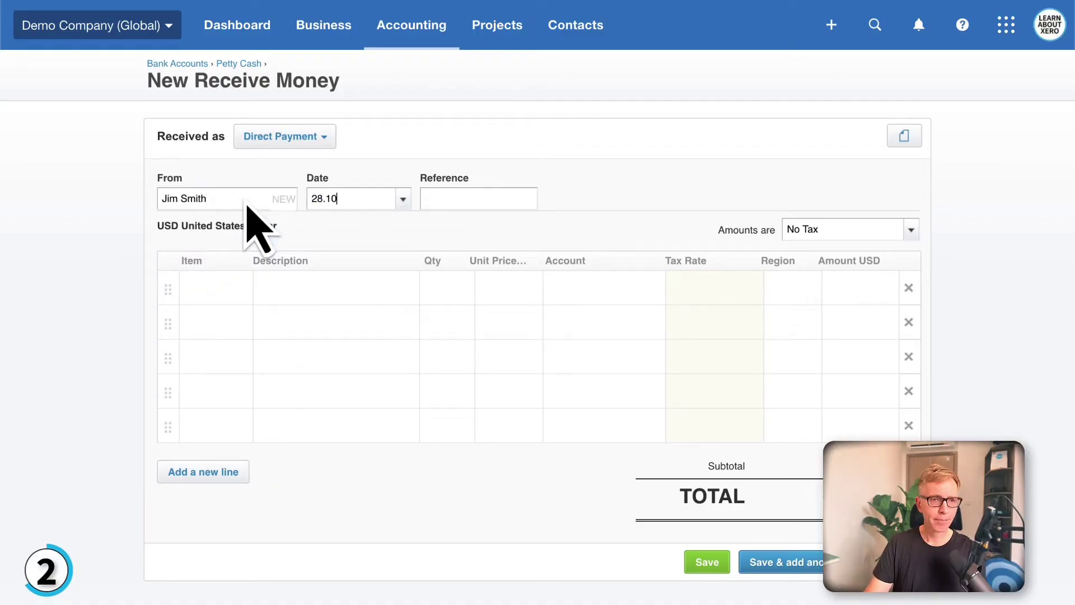
{"action": "key", "text": "Tab"}
Step: Fill the first line with the description "Cash sales", quantity 1 and unit price 35.00
{"action": "left_click", "coordinate": [304, 295]}
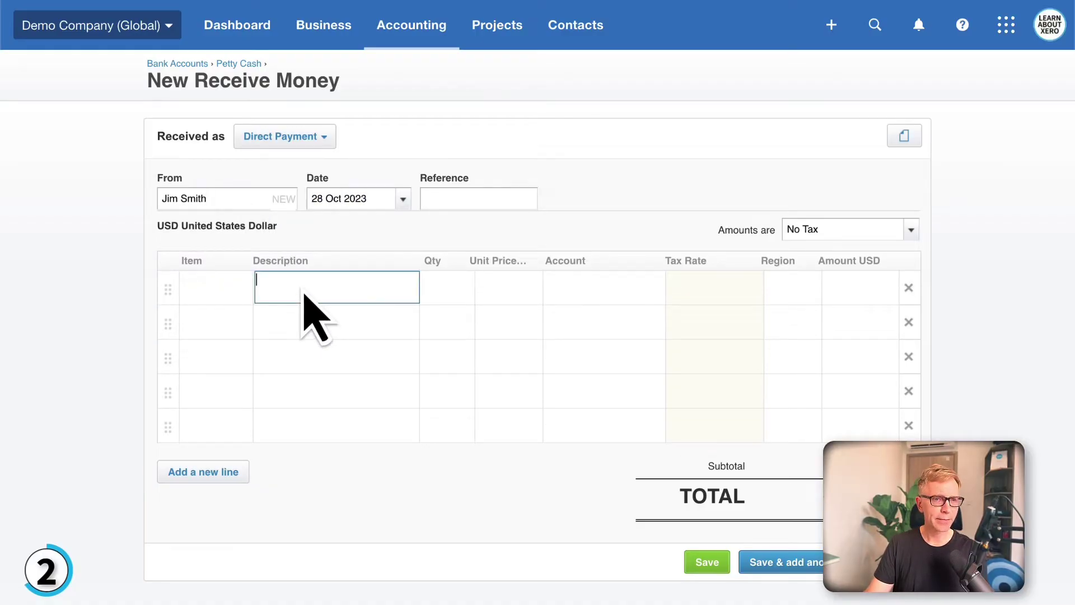
{"action": "type", "text": "Cas"}
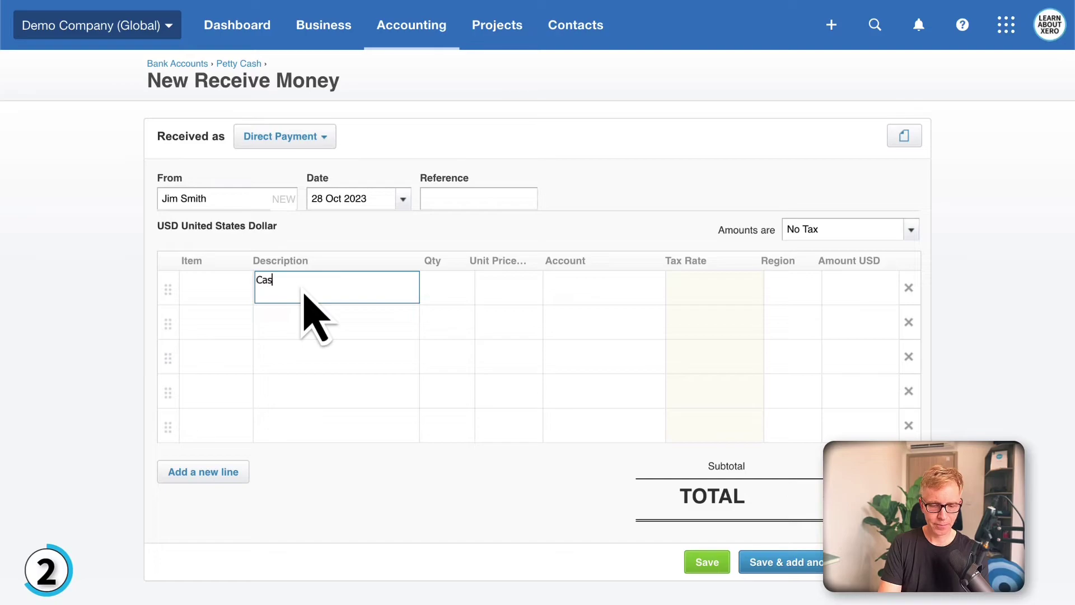
{"action": "type", "text": "h sales"}
{"action": "key", "text": "Tab"}
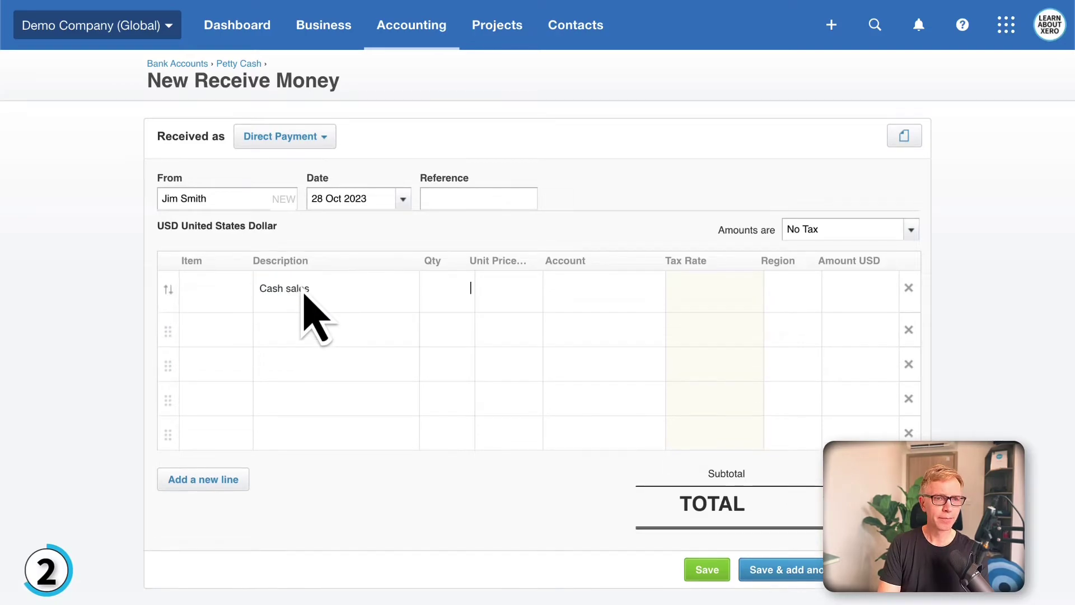
{"action": "type", "text": "1"}
{"action": "key", "text": "Tab"}
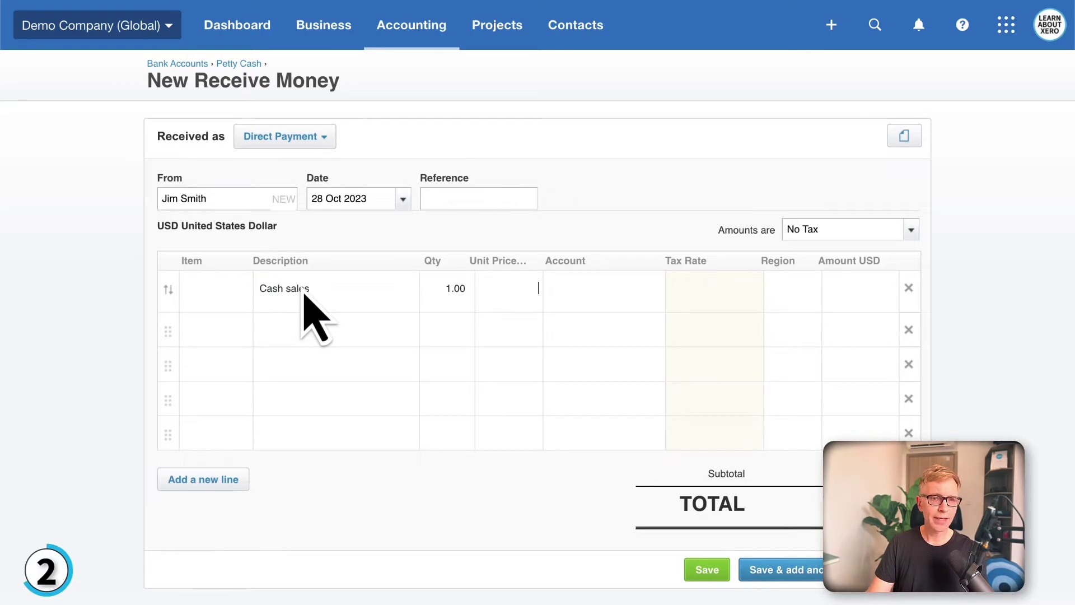
{"action": "type", "text": "35"}
{"action": "key", "text": "Tab"}
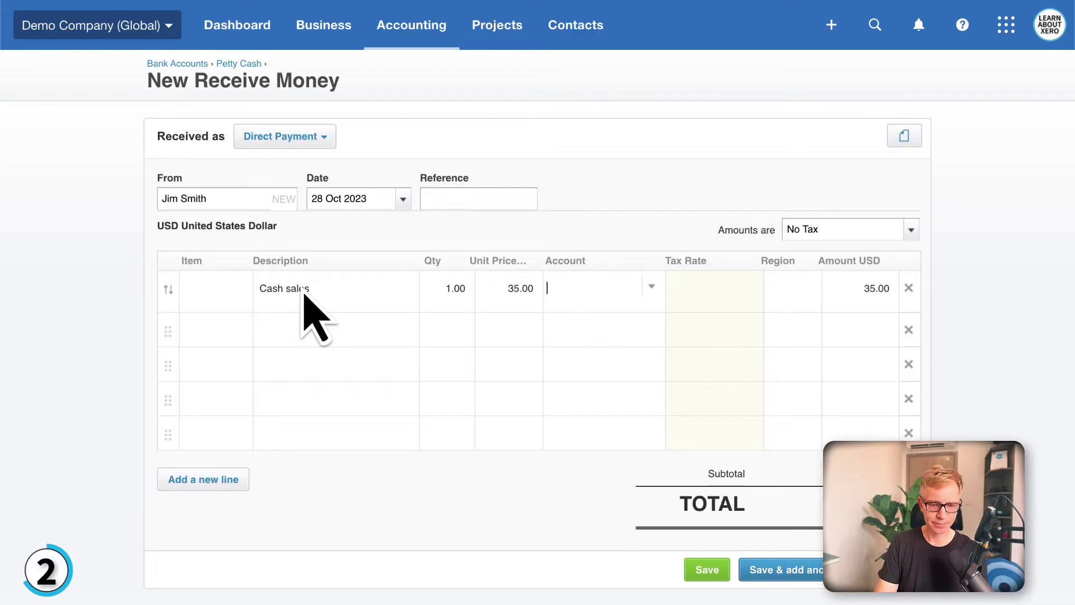
Step: Assign the Cash sales line to account 200 - Sales and save the transaction
{"action": "type", "text": "sales"}
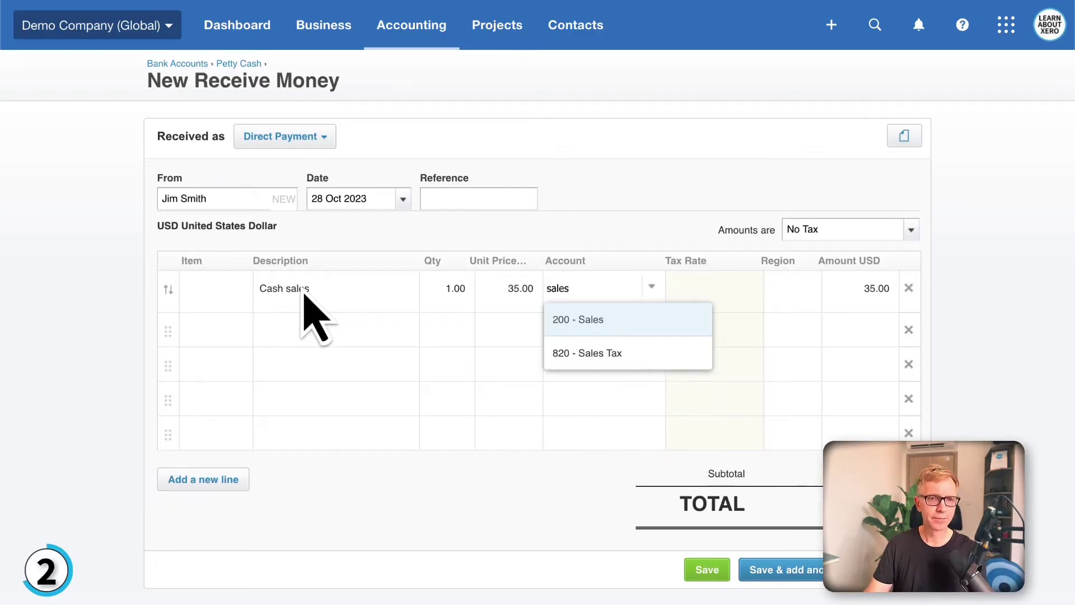
{"action": "key", "text": "Tab"}
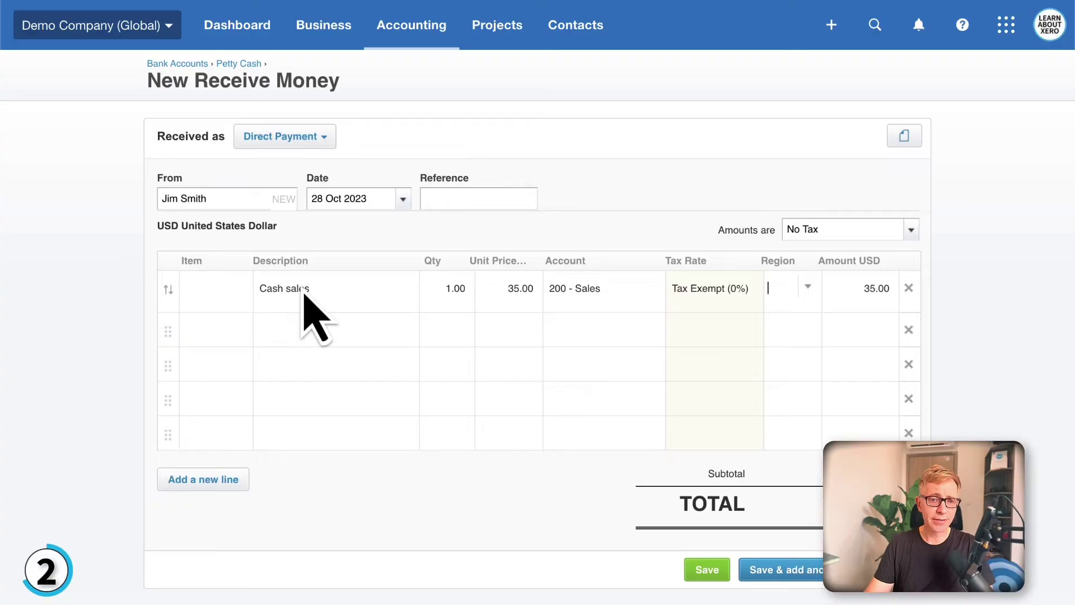
{"action": "left_click", "coordinate": [709, 570]}
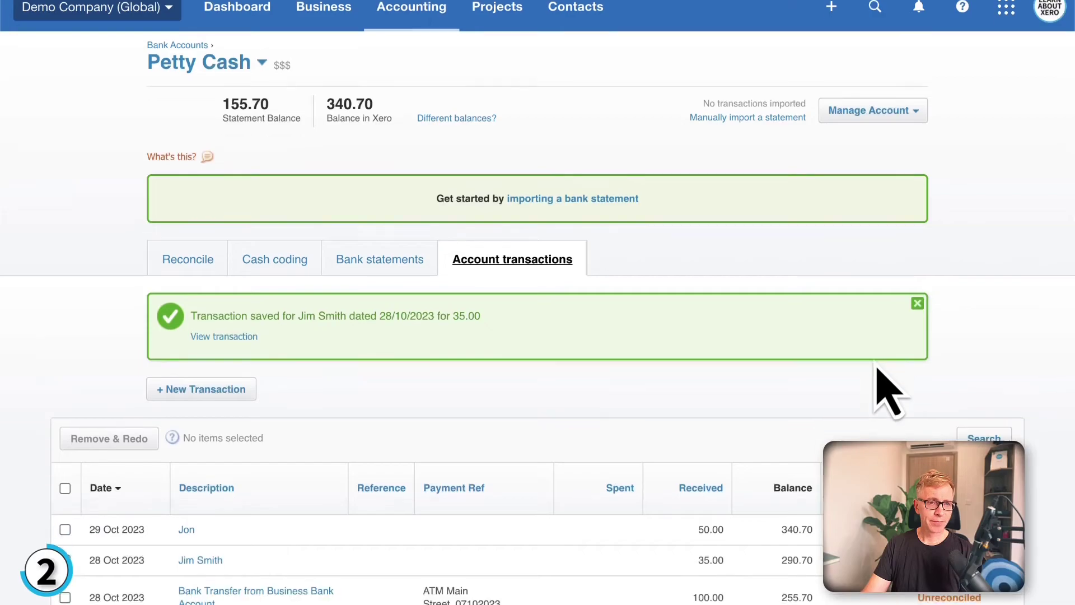
Step: Check Petty Cash for statement lines to reconcile, then return to its account transactions
{"action": "scroll", "coordinate": [877, 378], "scroll_direction": "down", "scroll_amount": 2}
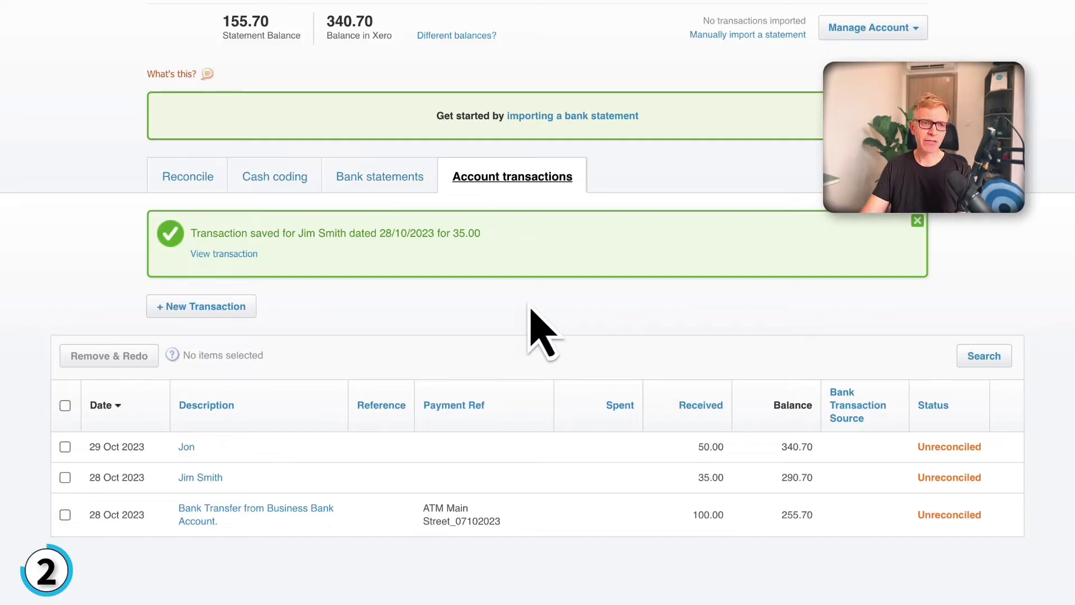
{"action": "left_click", "coordinate": [191, 180]}
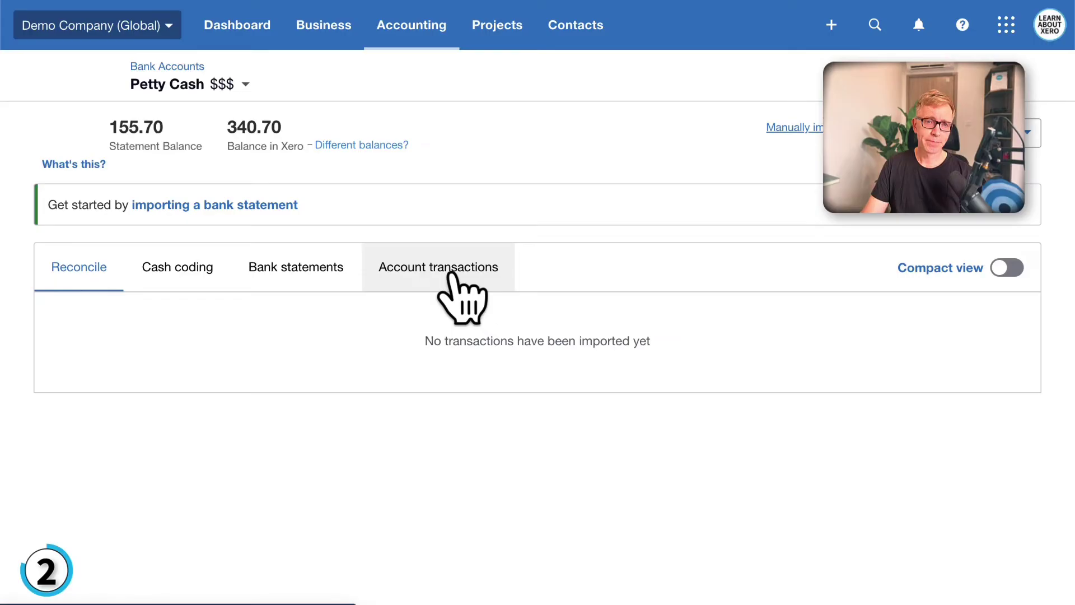
{"action": "left_click", "coordinate": [449, 273]}
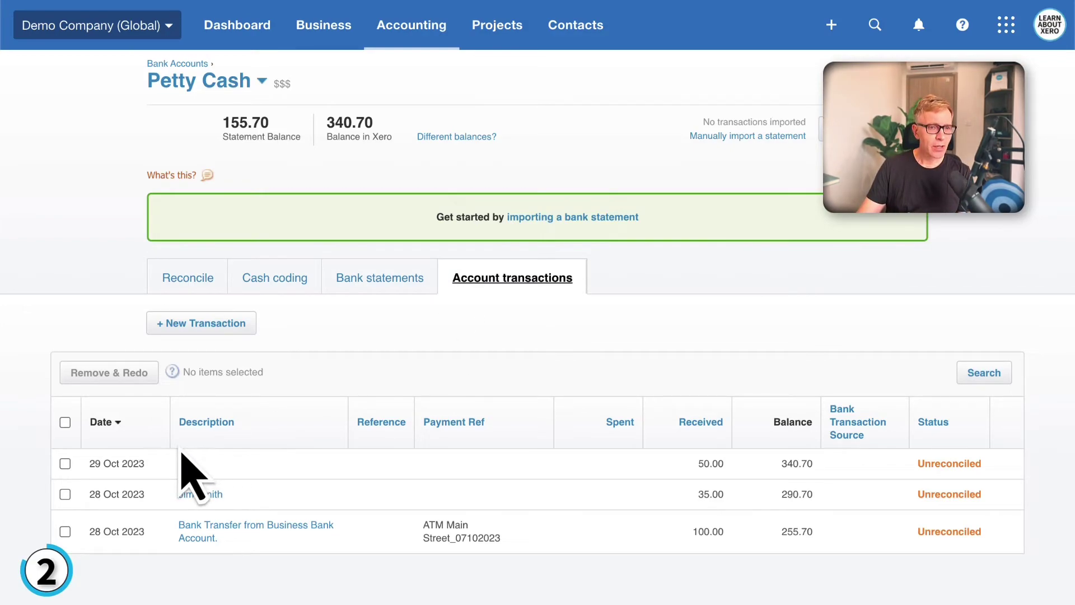
Step: Turn on Enable Mark as Reconciled in the help options
{"action": "left_click", "coordinate": [65, 494]}
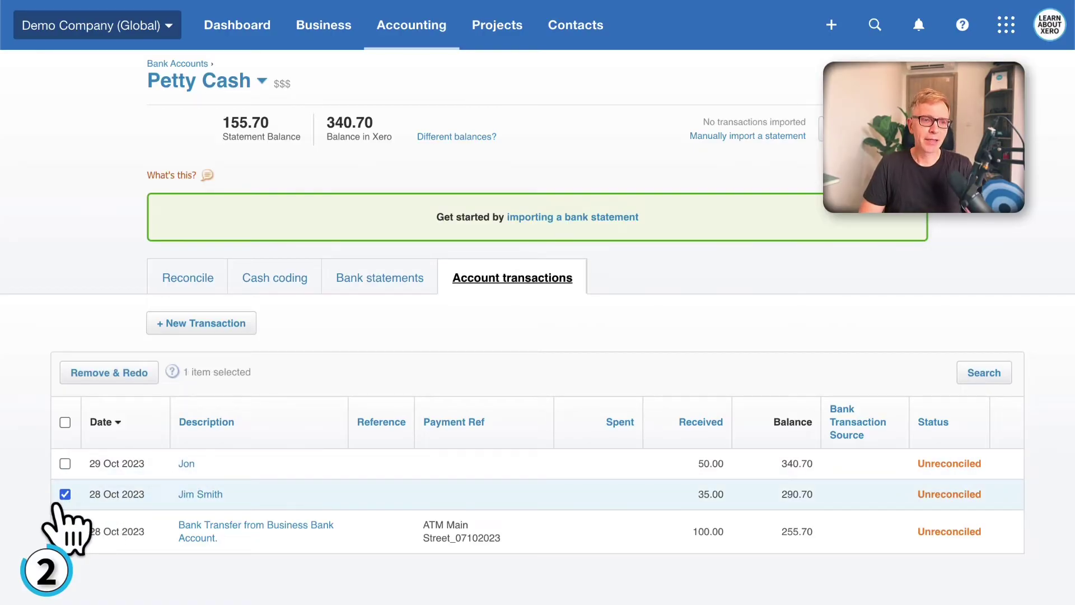
{"action": "left_click", "coordinate": [963, 25]}
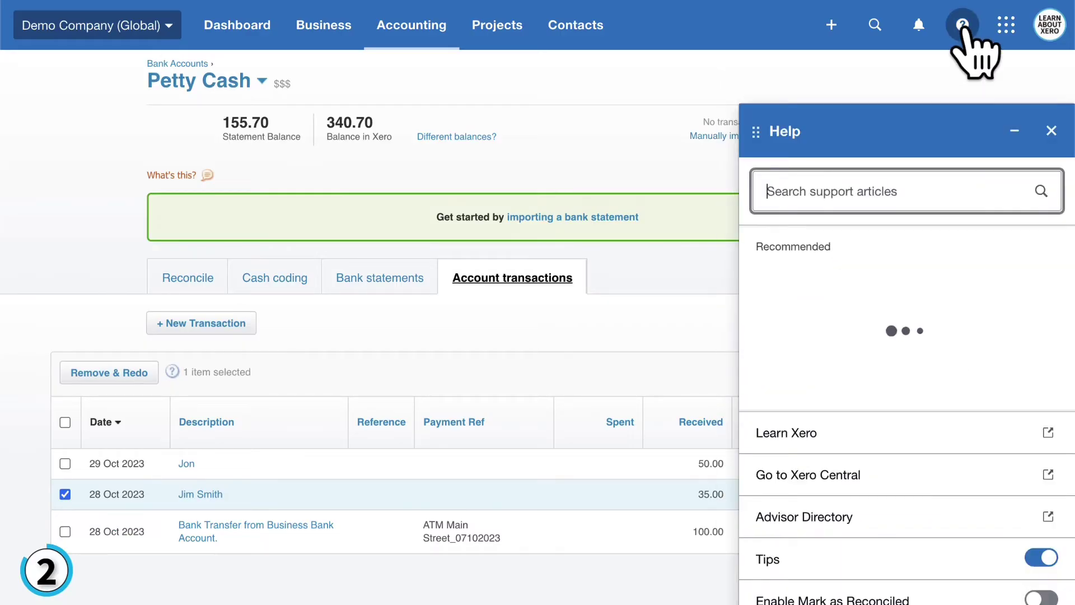
{"action": "left_click", "coordinate": [1040, 598]}
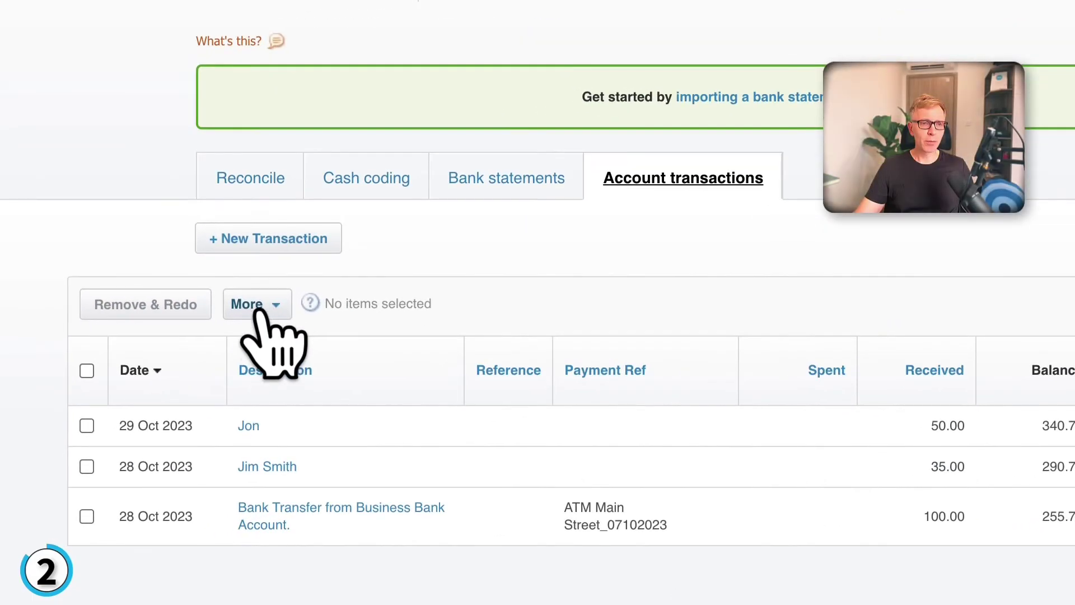
Step: Mark the 28 Oct 2023 receipt of 35.00 as reconciled, accepting the warning
{"action": "left_click", "coordinate": [87, 466]}
{"action": "left_click", "coordinate": [277, 306]}
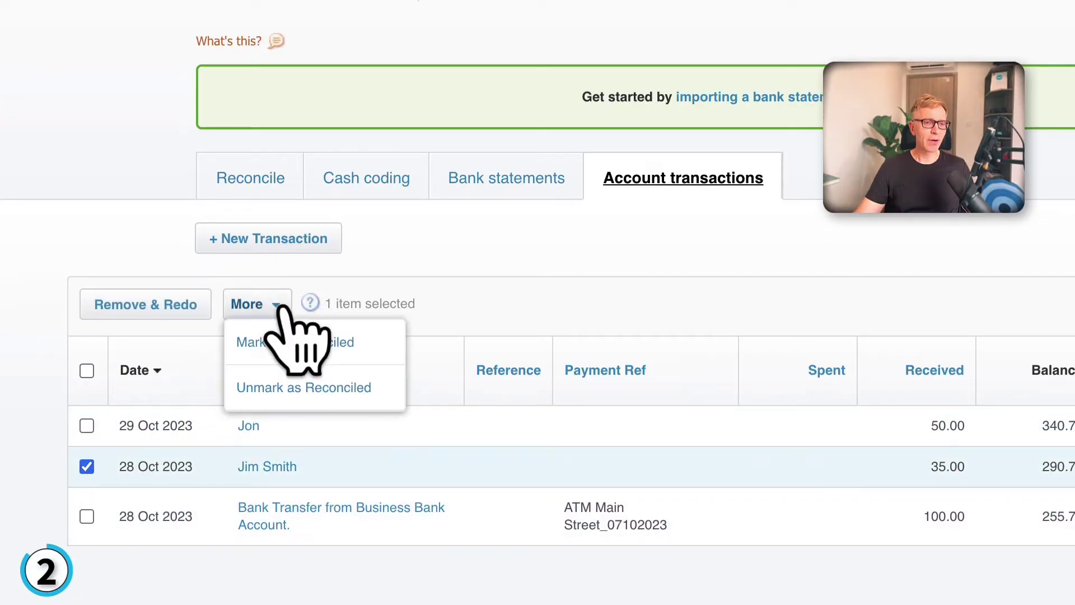
{"action": "left_click", "coordinate": [317, 344]}
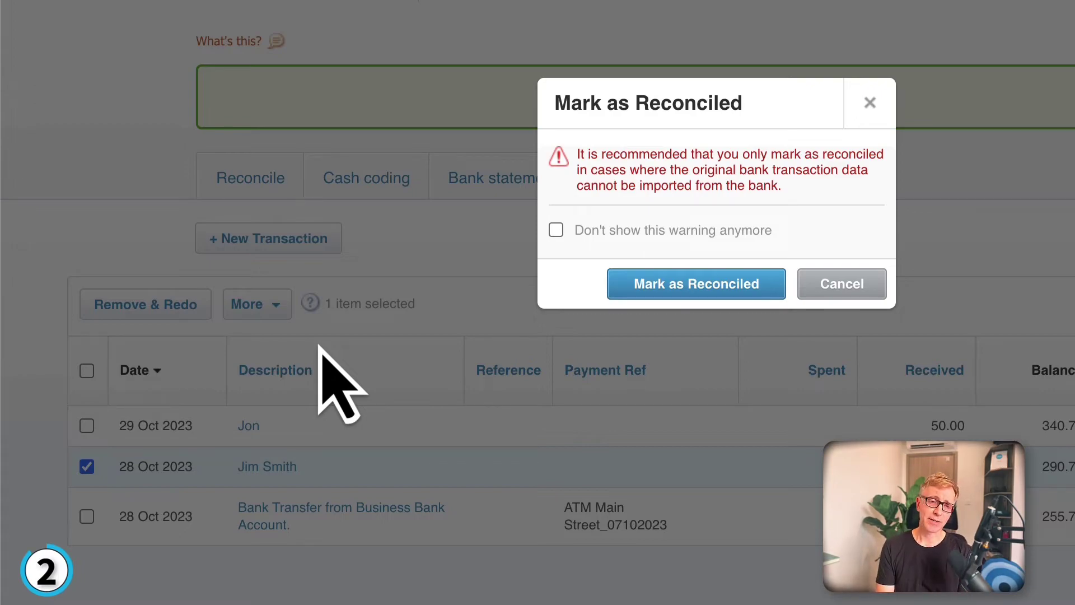
{"action": "left_click", "coordinate": [654, 293]}
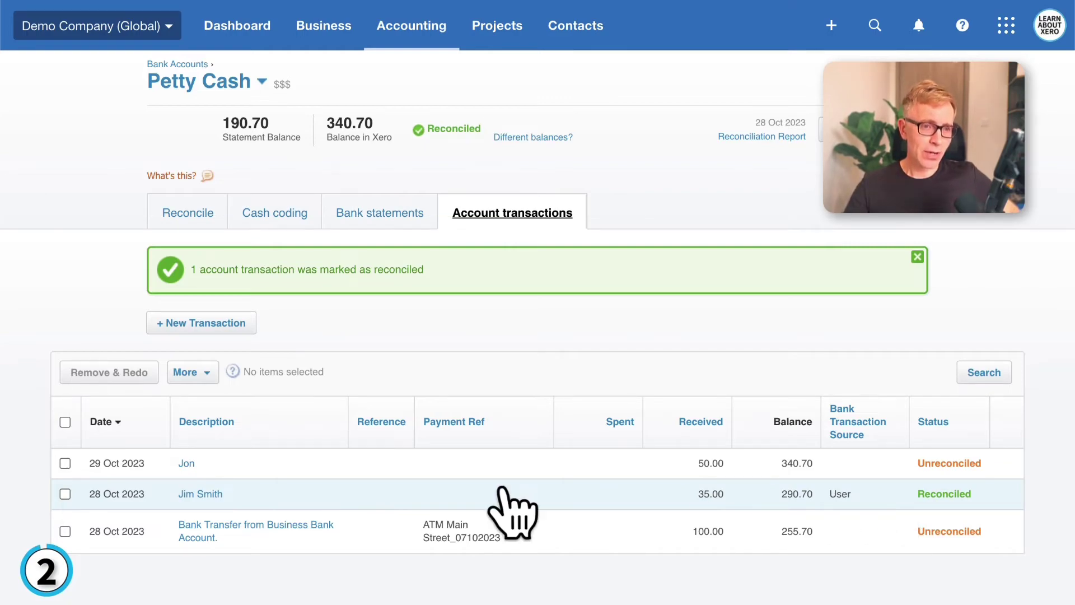
Step: Mark the 29 Oct 2023 receipt of 50.00 and the 28 Oct 2023 bank transfer of 100.00 as reconciled together
{"action": "left_click", "coordinate": [65, 464]}
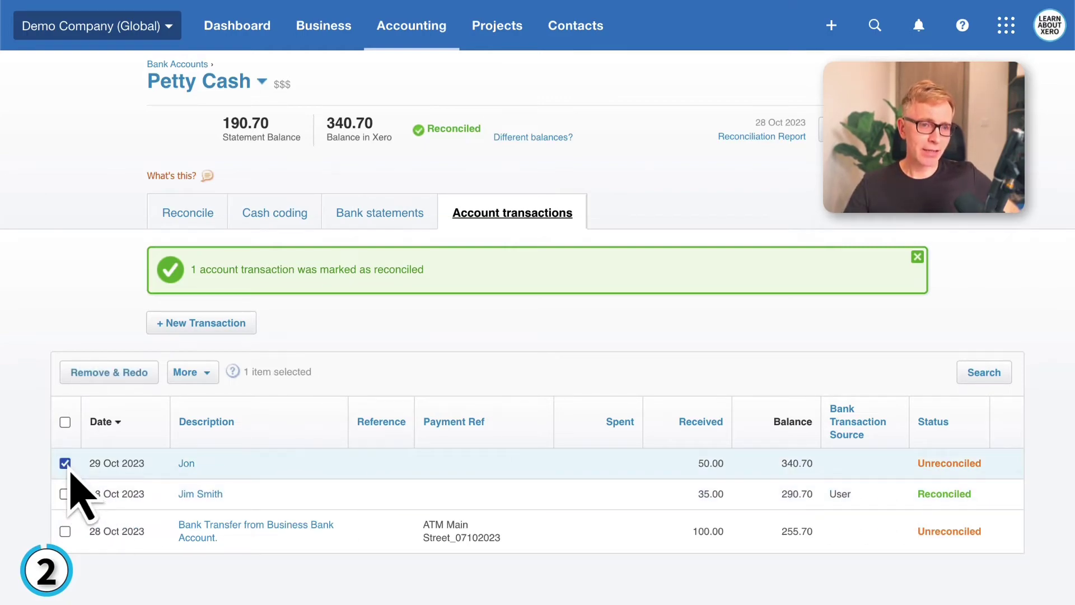
{"action": "left_click", "coordinate": [65, 531]}
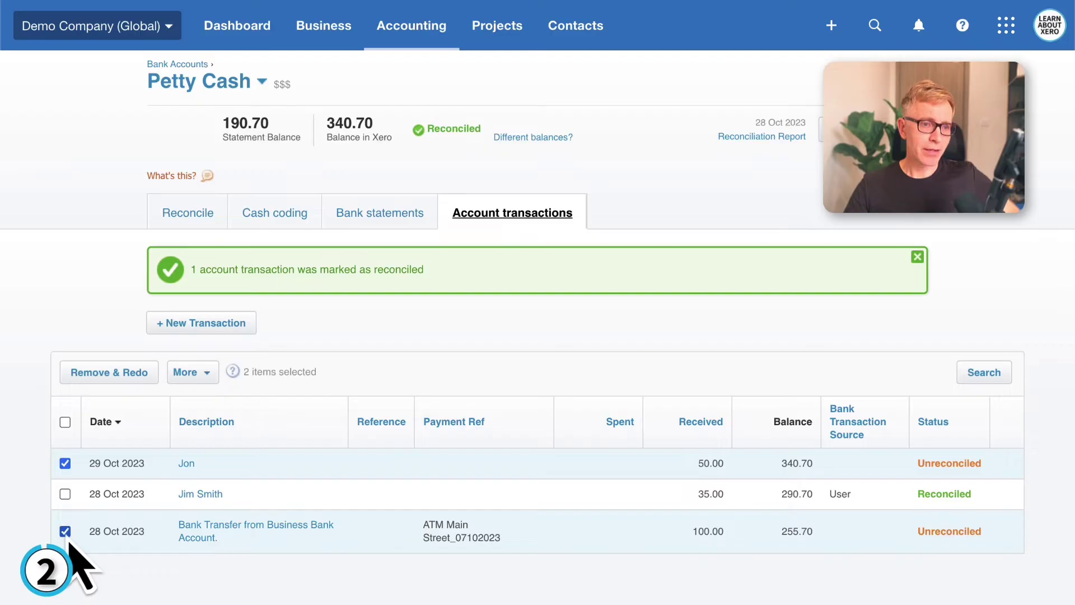
{"action": "left_click", "coordinate": [202, 373]}
{"action": "left_click", "coordinate": [224, 400]}
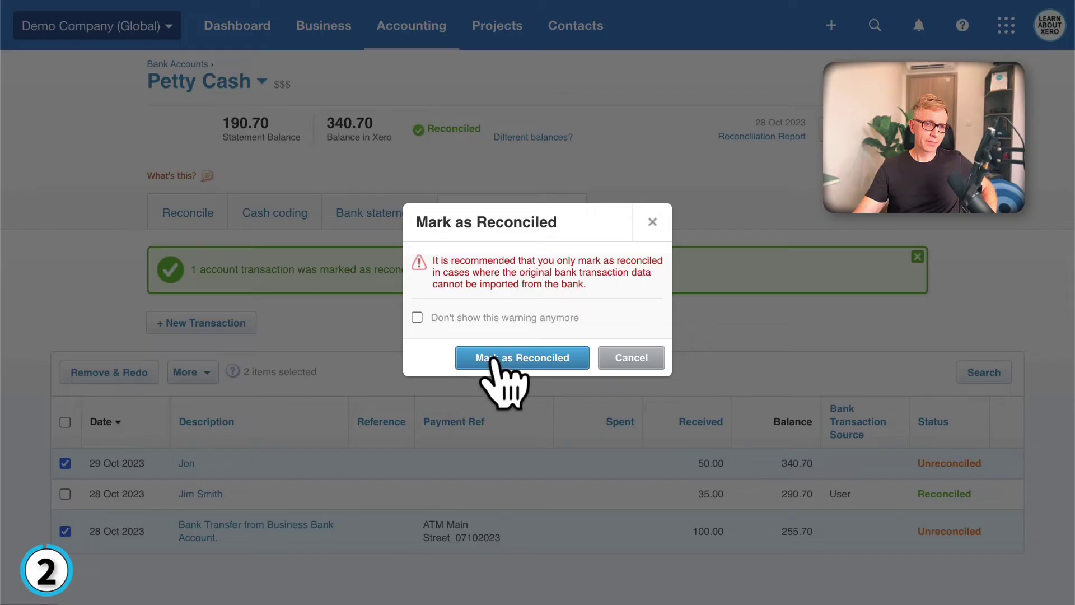
{"action": "left_click", "coordinate": [493, 364]}
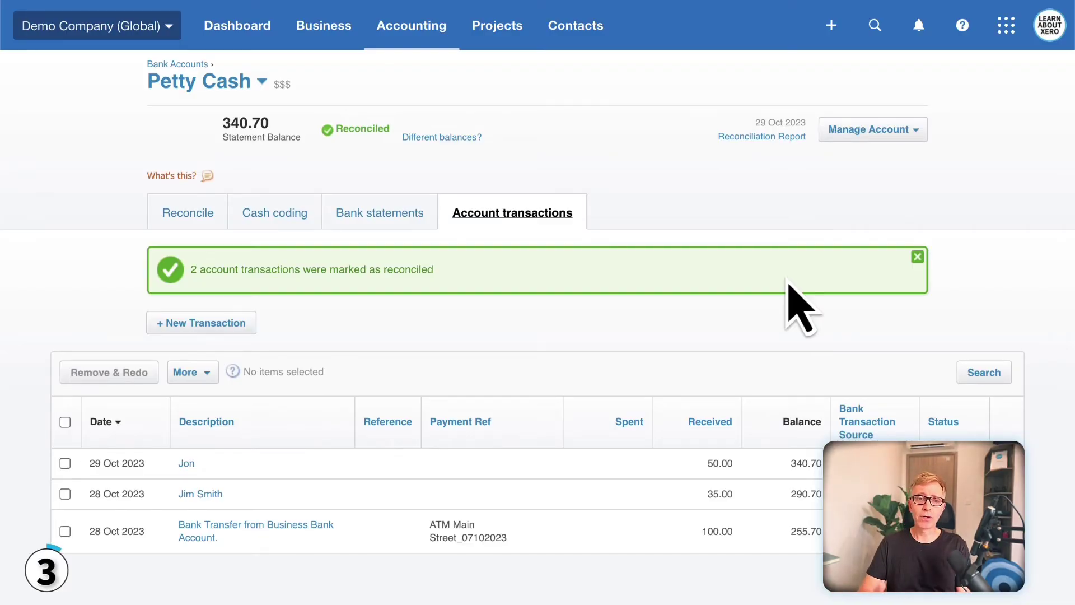
Step: Create a spend money transaction from Petty Cash to the existing milkman contact, dated 26 Oct 2023
{"action": "left_click", "coordinate": [830, 26]}
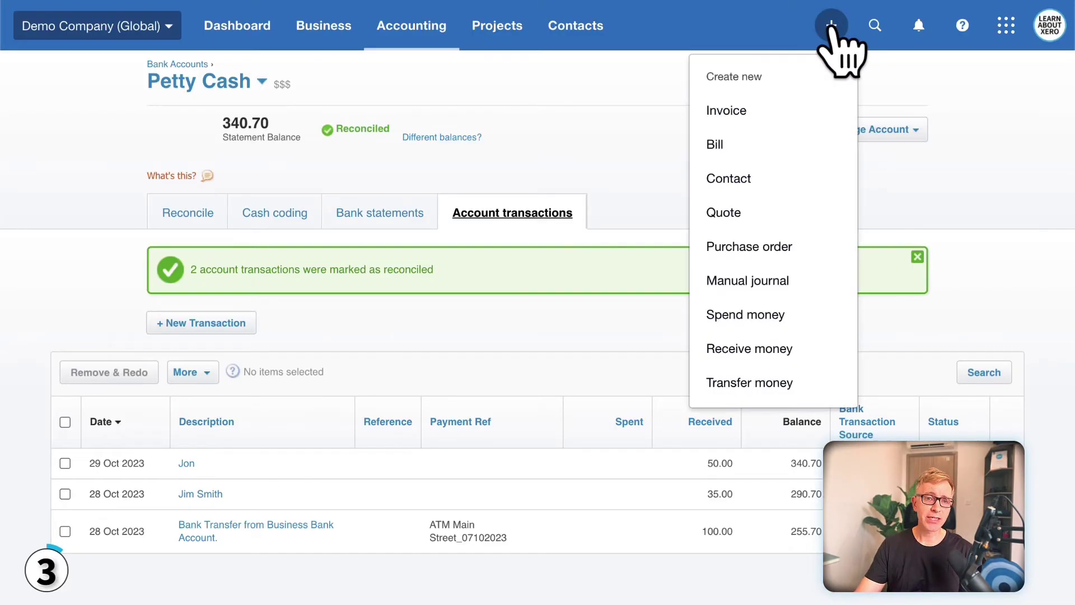
{"action": "left_click", "coordinate": [788, 316]}
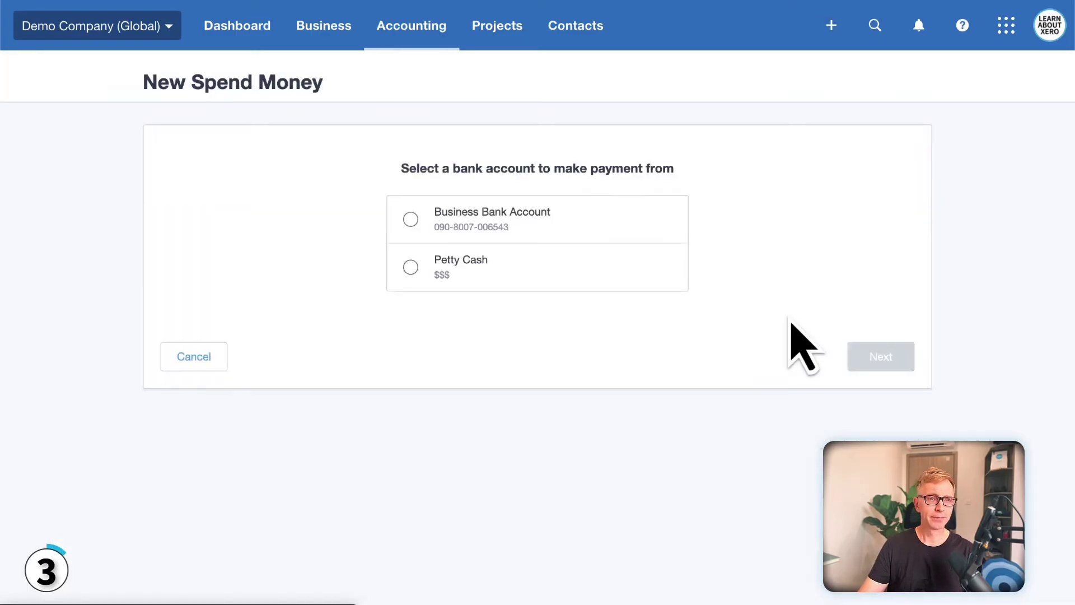
{"action": "left_click", "coordinate": [412, 267]}
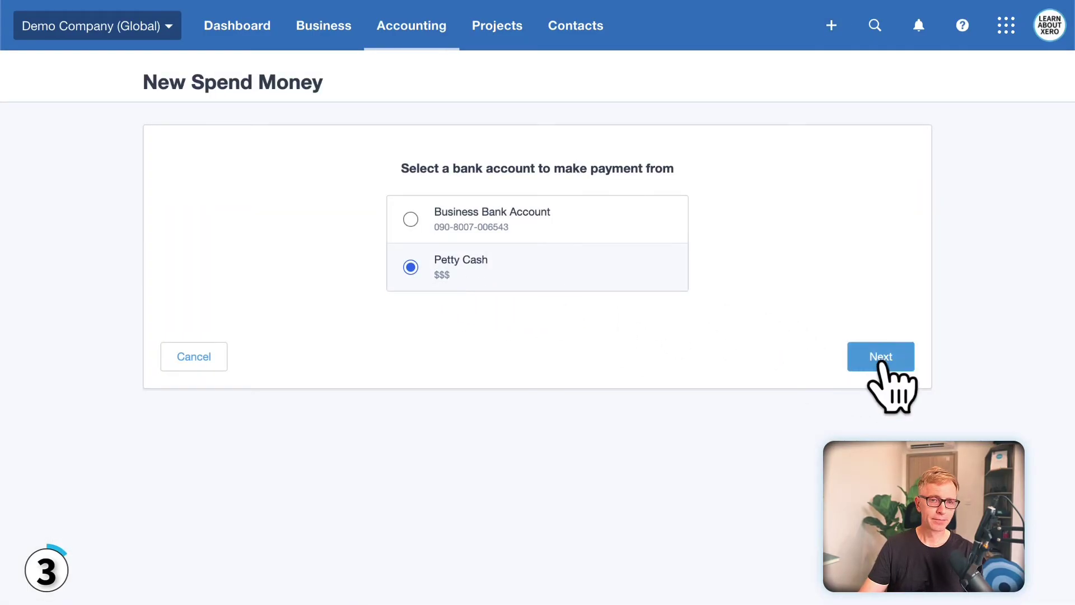
{"action": "left_click", "coordinate": [880, 362]}
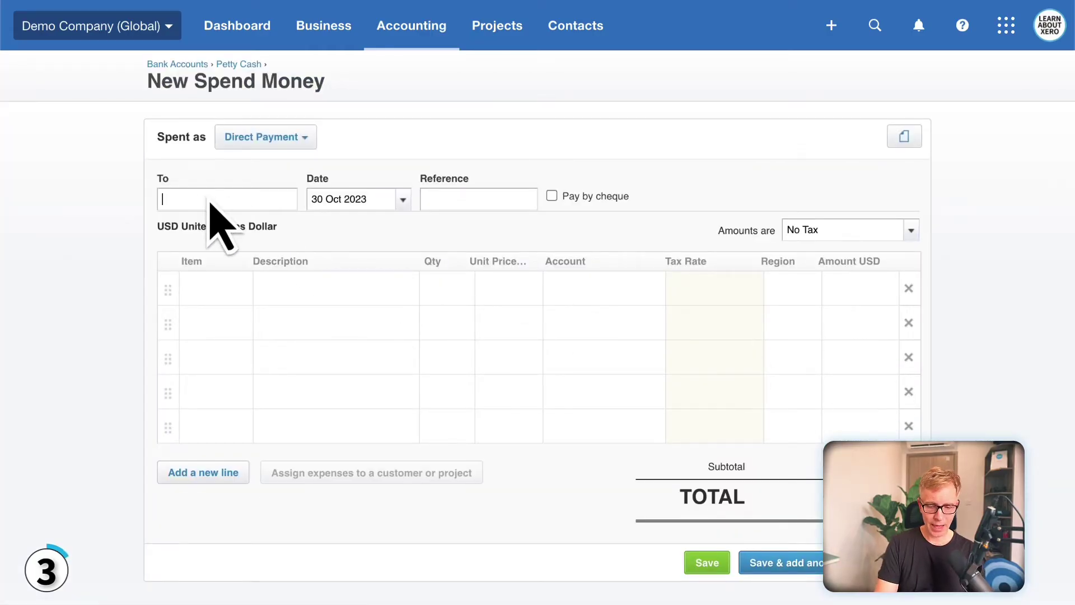
{"action": "type", "text": "rni"}
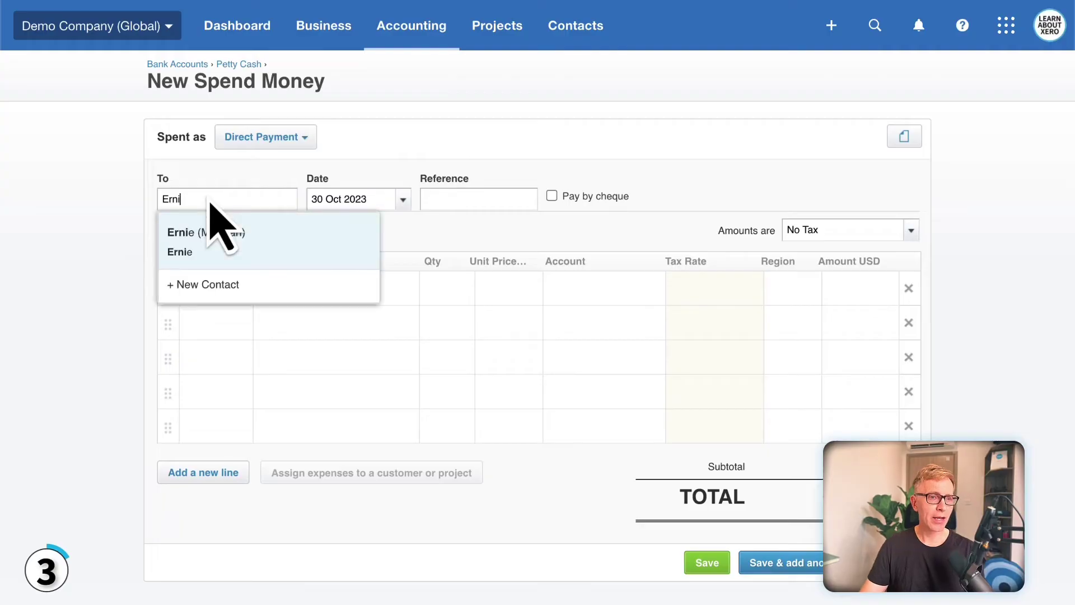
{"action": "left_click", "coordinate": [209, 242]}
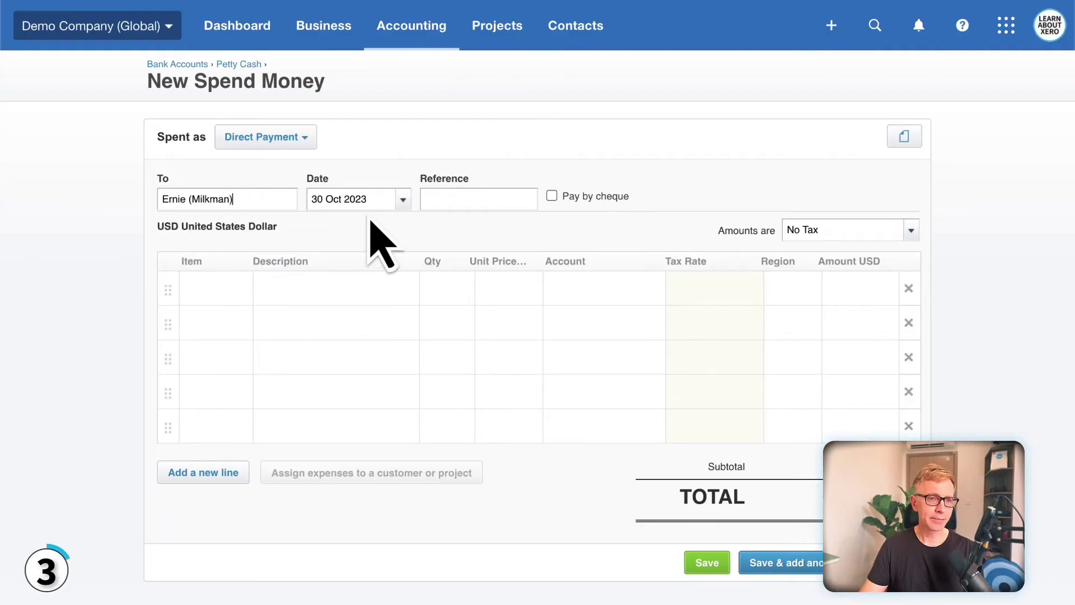
{"action": "left_click", "coordinate": [402, 202]}
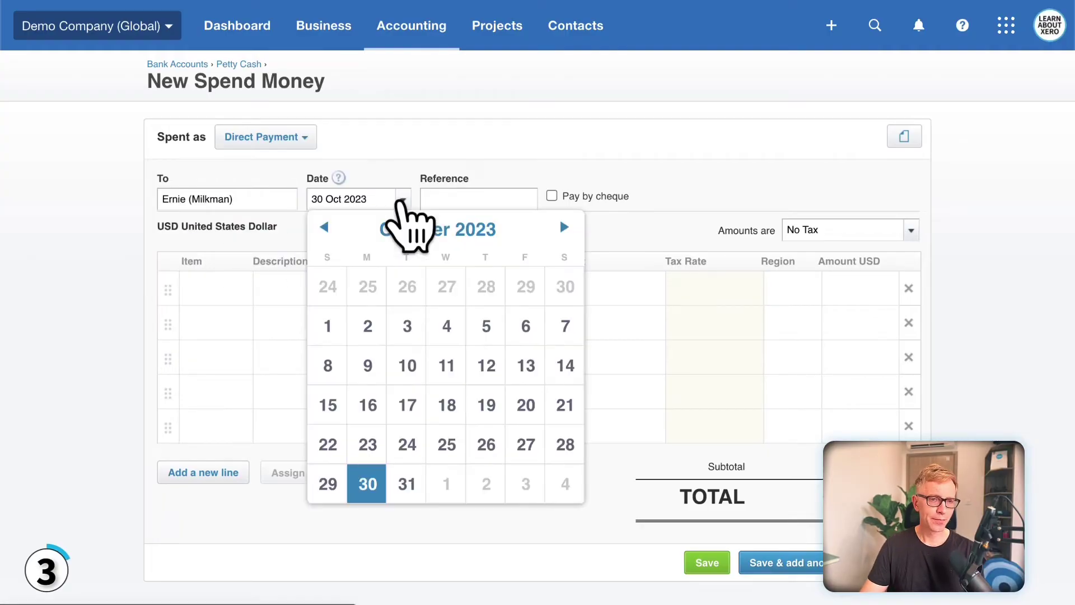
{"action": "left_click", "coordinate": [488, 445]}
Step: Enter the line Milk delivery with quantity 1, unit price 3.60 and account 453 - Office Expense, and save the transaction
{"action": "left_click", "coordinate": [327, 298]}
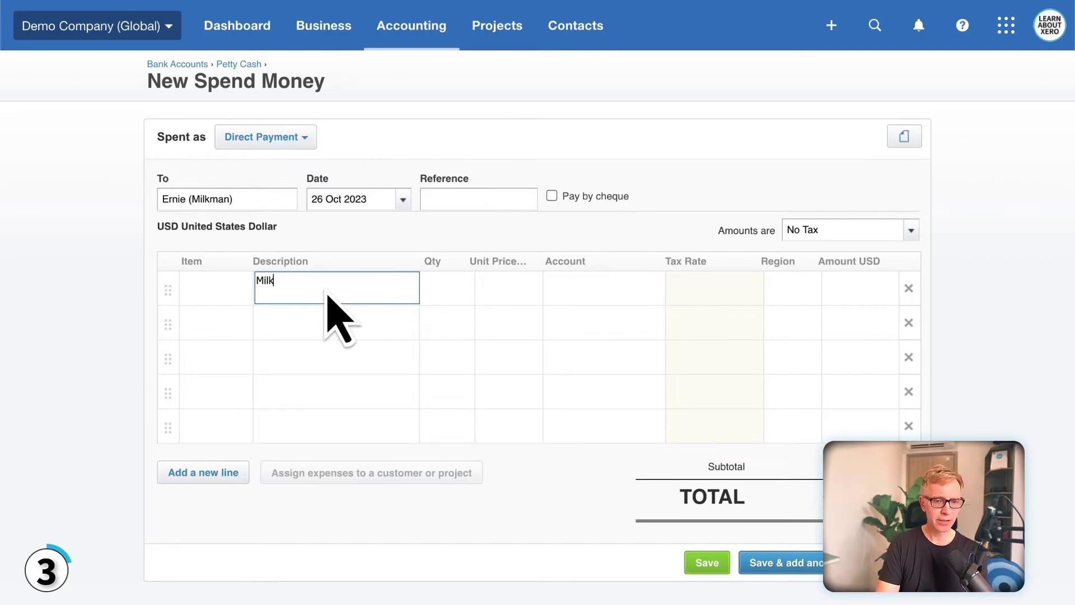
{"action": "type", "text": "Milk delivery"}
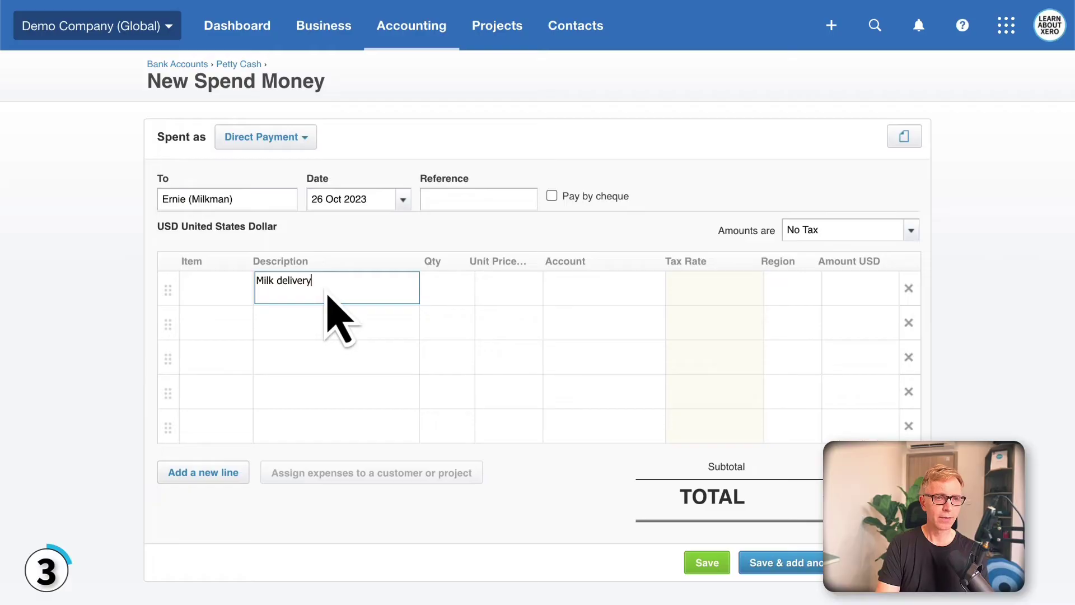
{"action": "key", "text": "Tab"}
{"action": "type", "text": "1"}
{"action": "key", "text": "Tab"}
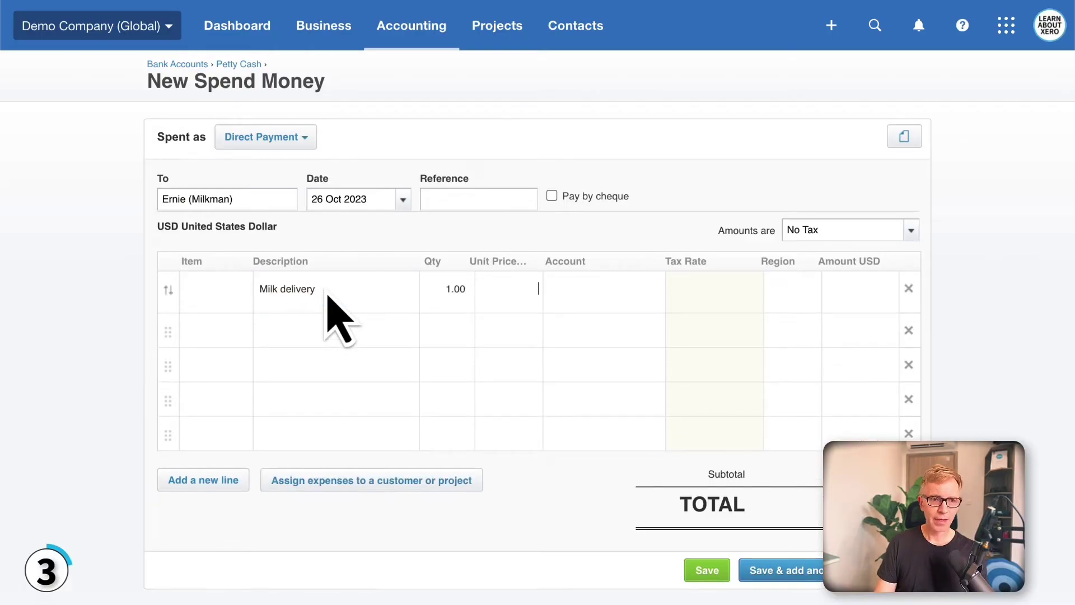
{"action": "type", "text": "3.6"}
{"action": "key", "text": "Tab"}
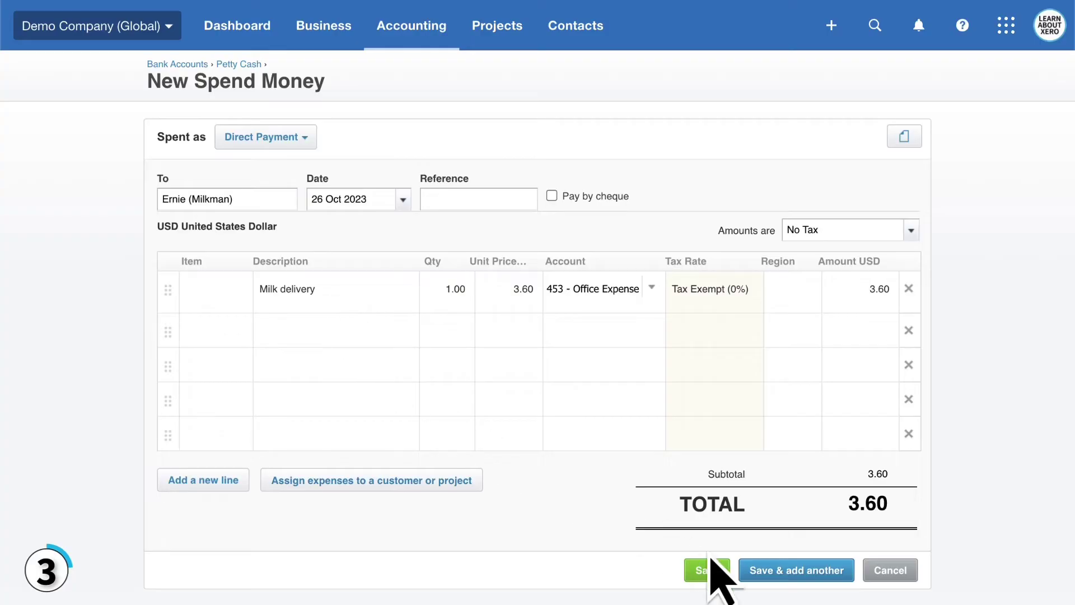
{"action": "left_click", "coordinate": [716, 573]}
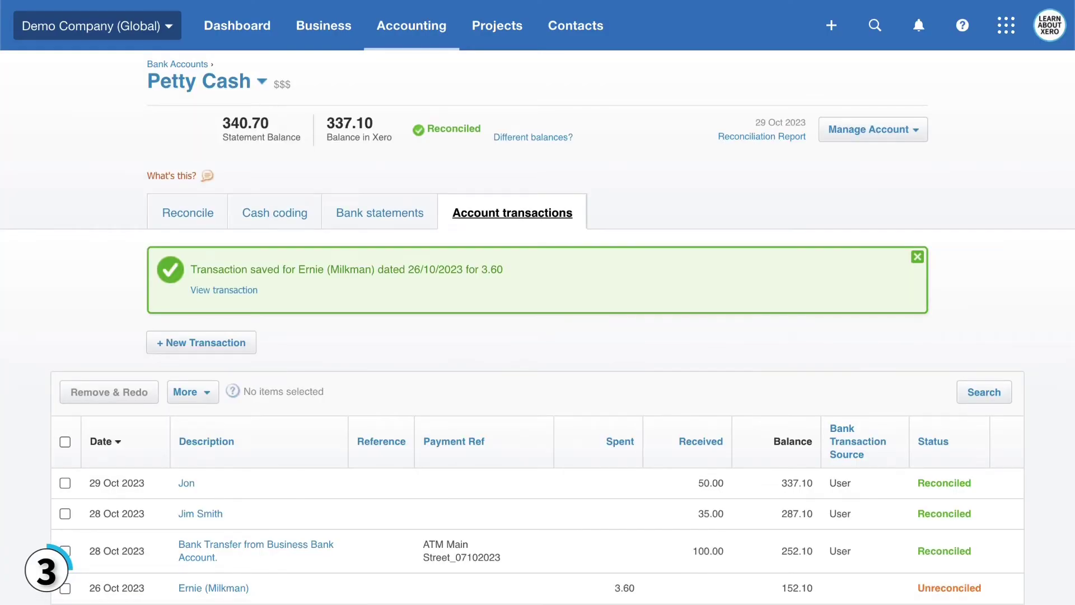
Step: Mark the 26 Oct 2023 milkman payment of 3.60 as reconciled, accepting the warning
{"action": "scroll", "coordinate": [981, 375], "scroll_direction": "down", "scroll_amount": 1}
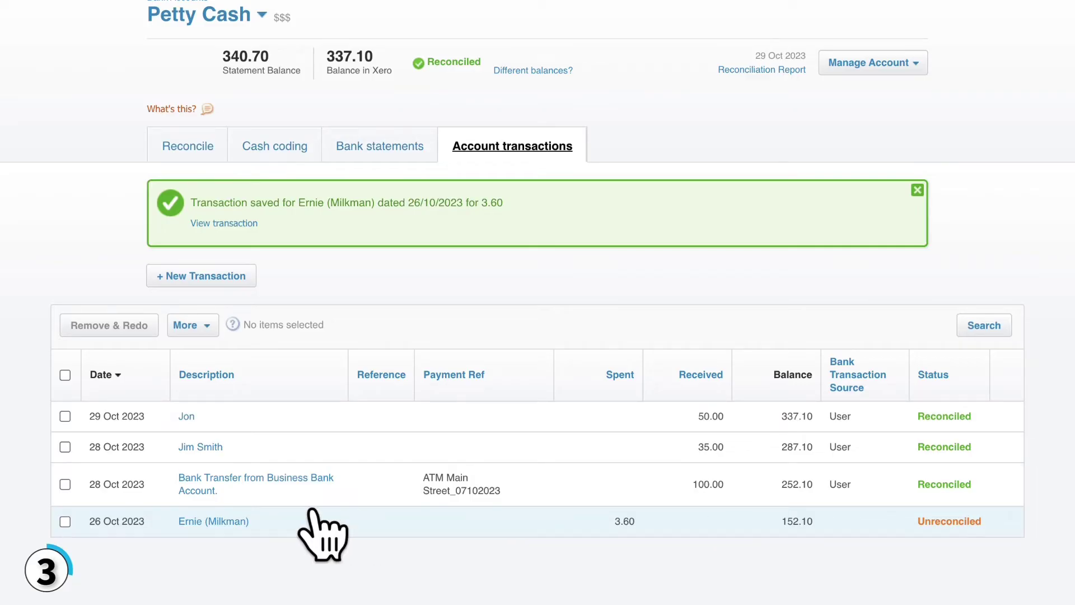
{"action": "left_click", "coordinate": [65, 522]}
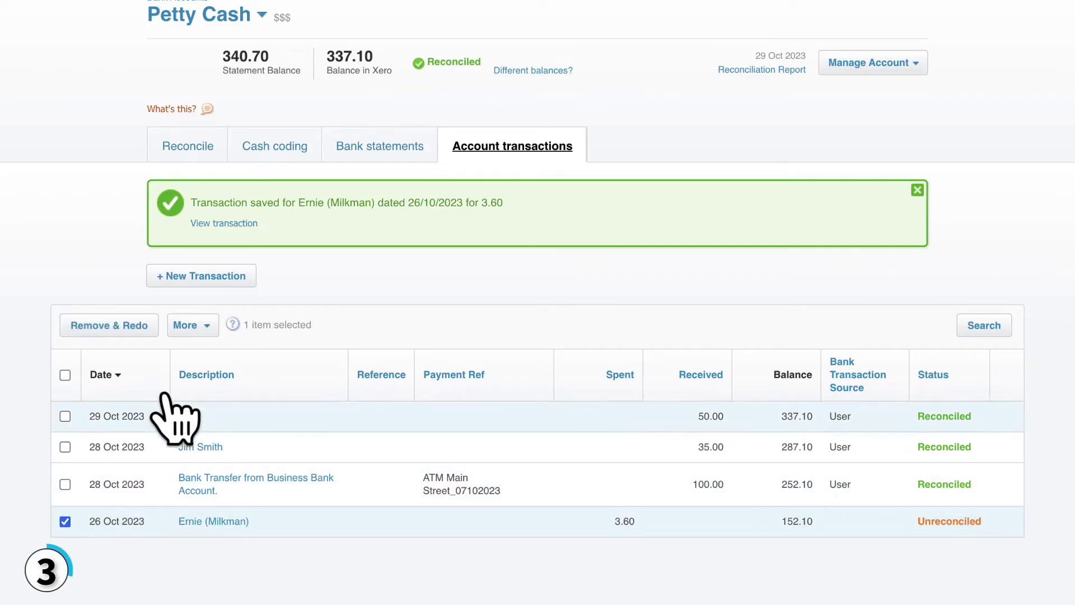
{"action": "left_click", "coordinate": [190, 325]}
{"action": "left_click", "coordinate": [224, 353]}
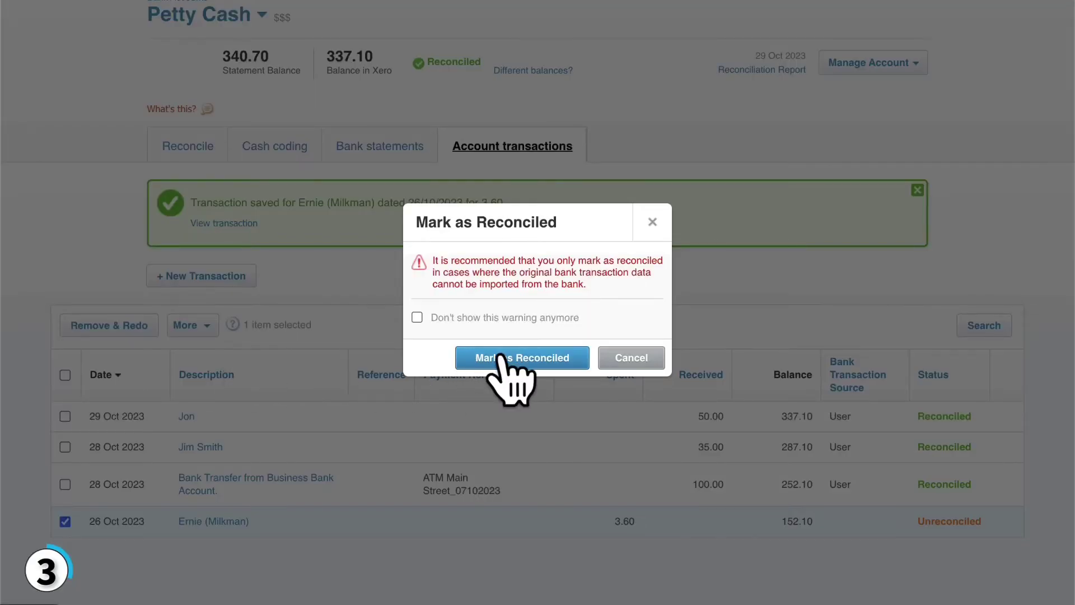
{"action": "left_click", "coordinate": [500, 358]}
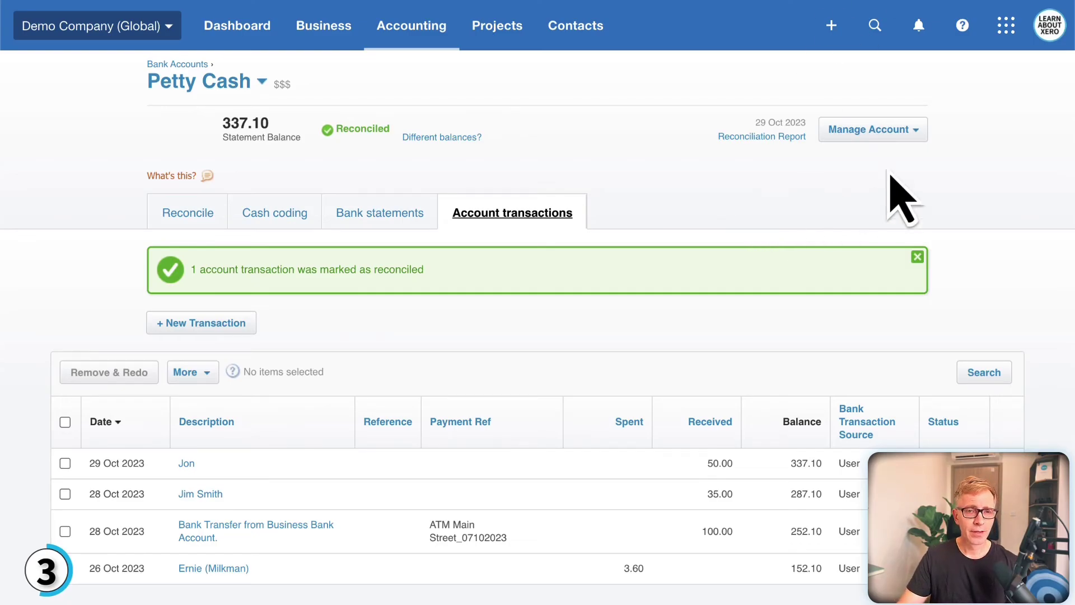
Step: Start a statement import for Petty Cash, and download and open the Xero CSV template
{"action": "left_click", "coordinate": [914, 133]}
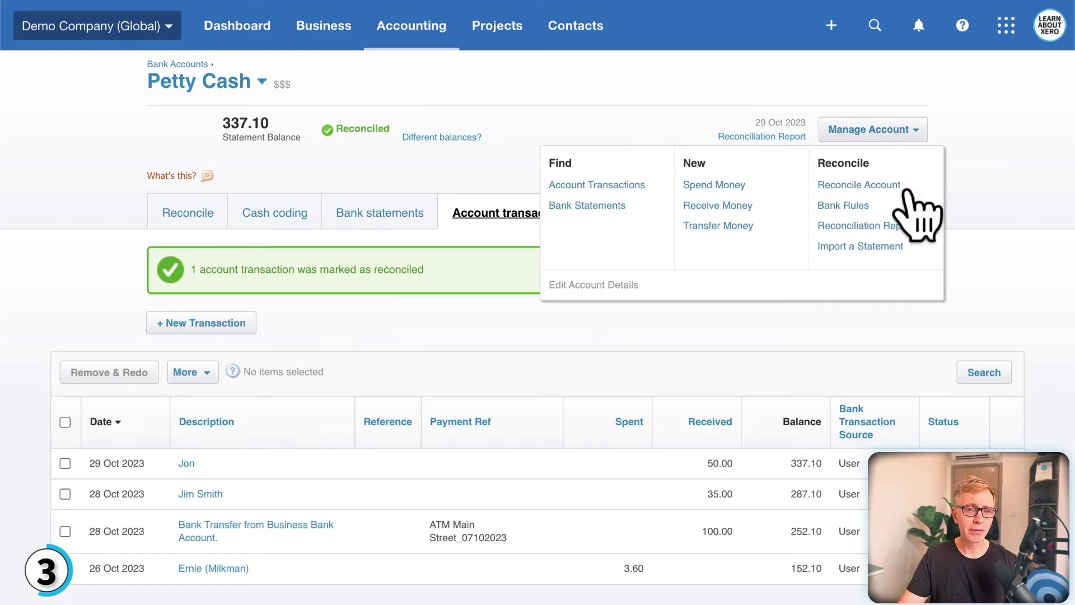
{"action": "left_click", "coordinate": [896, 246]}
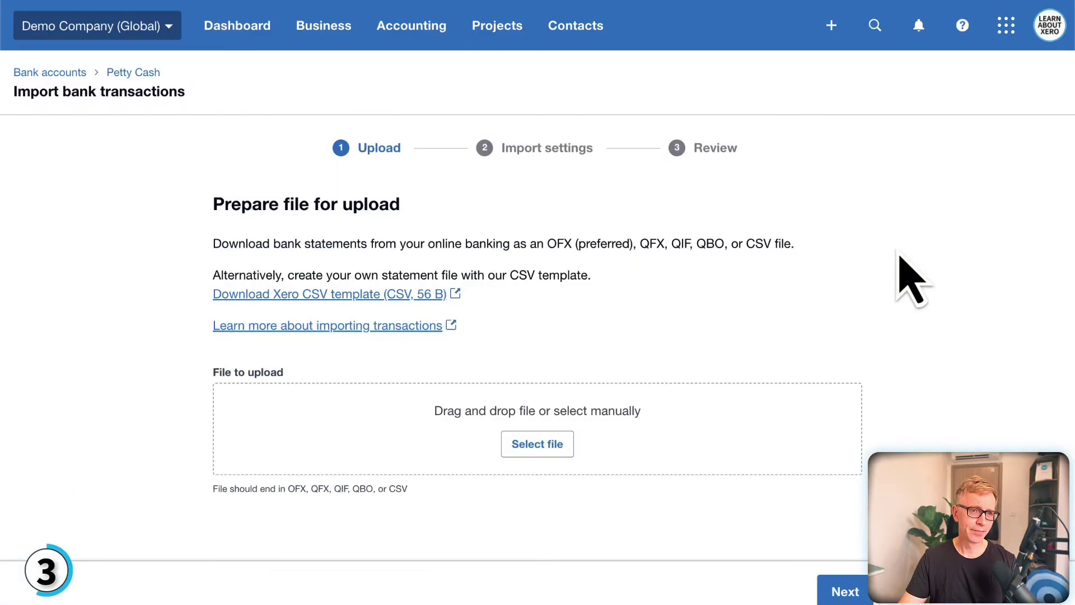
{"action": "left_click", "coordinate": [378, 300]}
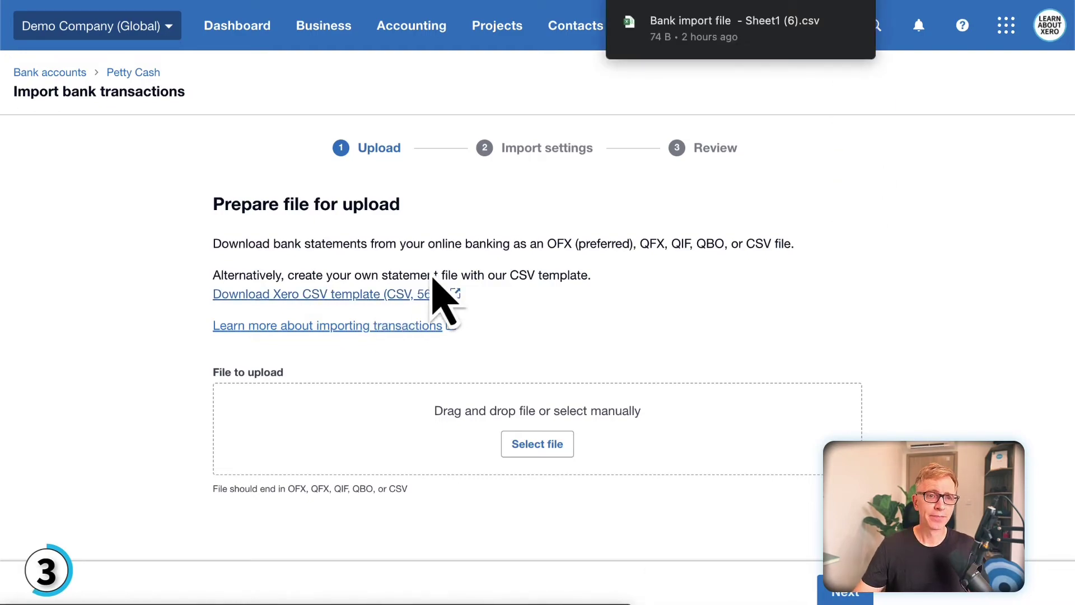
{"action": "left_click", "coordinate": [697, 17]}
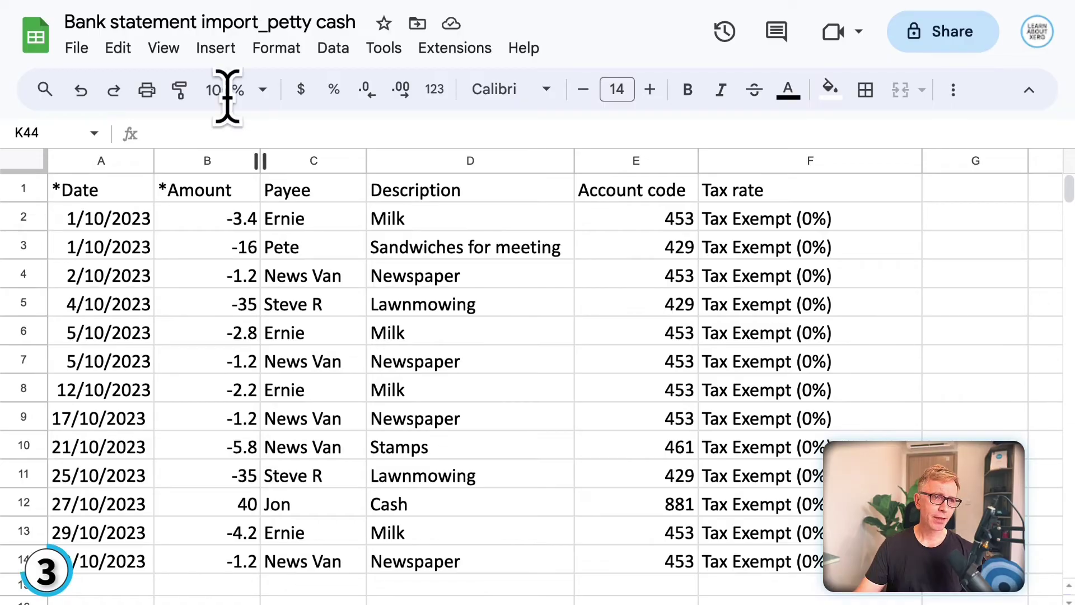
Step: In Google Sheets, download the Bank statement import_petty cash sheet as Comma Separated Values (.csv)
{"action": "left_click", "coordinate": [79, 50]}
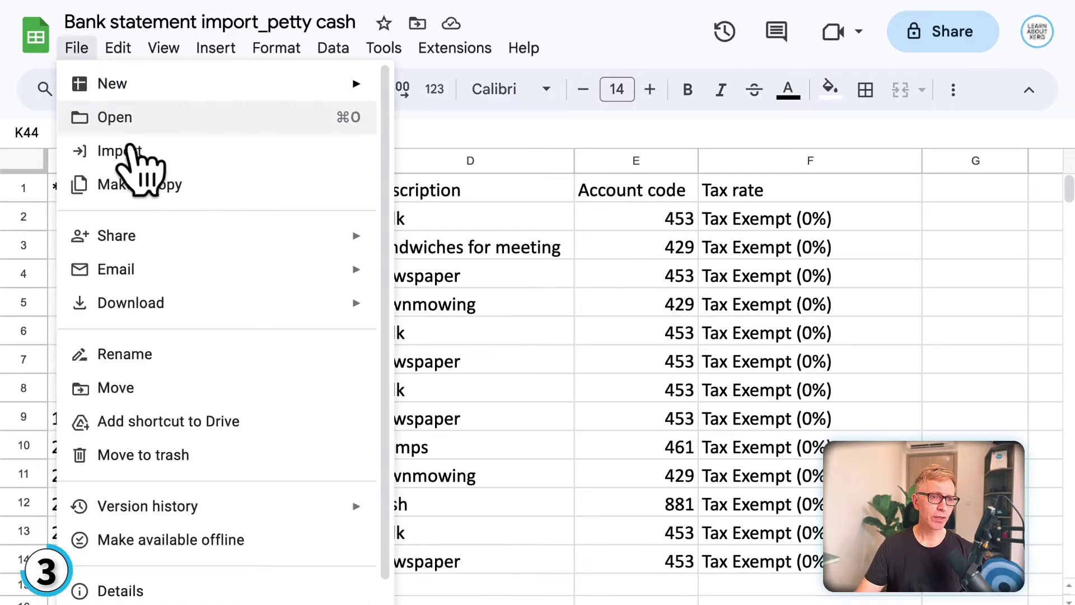
{"action": "mouse_move", "coordinate": [193, 305]}
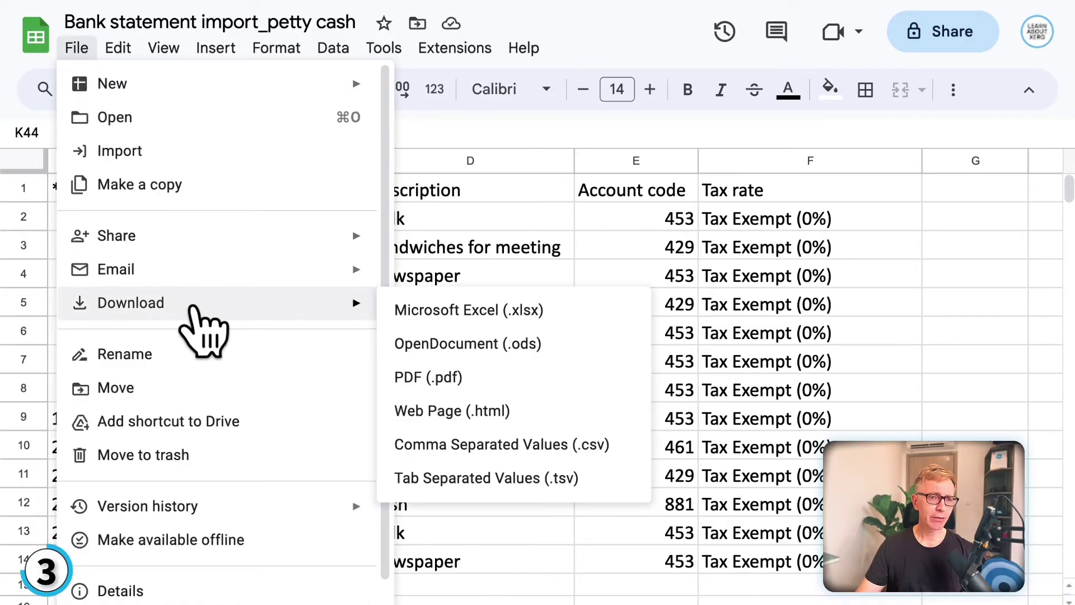
{"action": "left_click", "coordinate": [464, 448]}
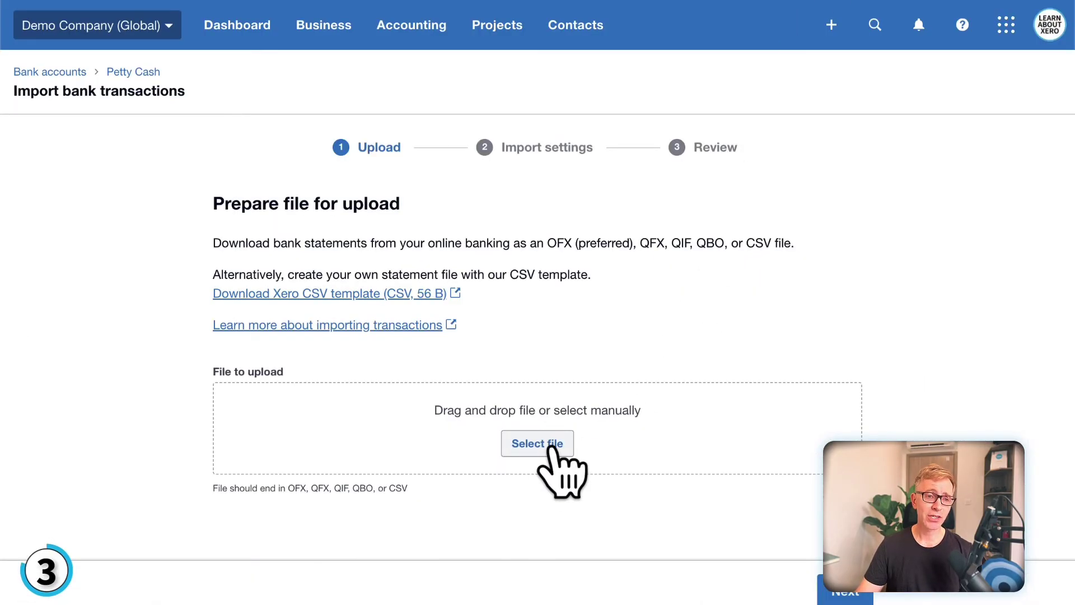
Step: Back in Xero, upload Bank statement import_petty cash - Sheet1 (1).csv and continue to the import settings
{"action": "left_click", "coordinate": [552, 446]}
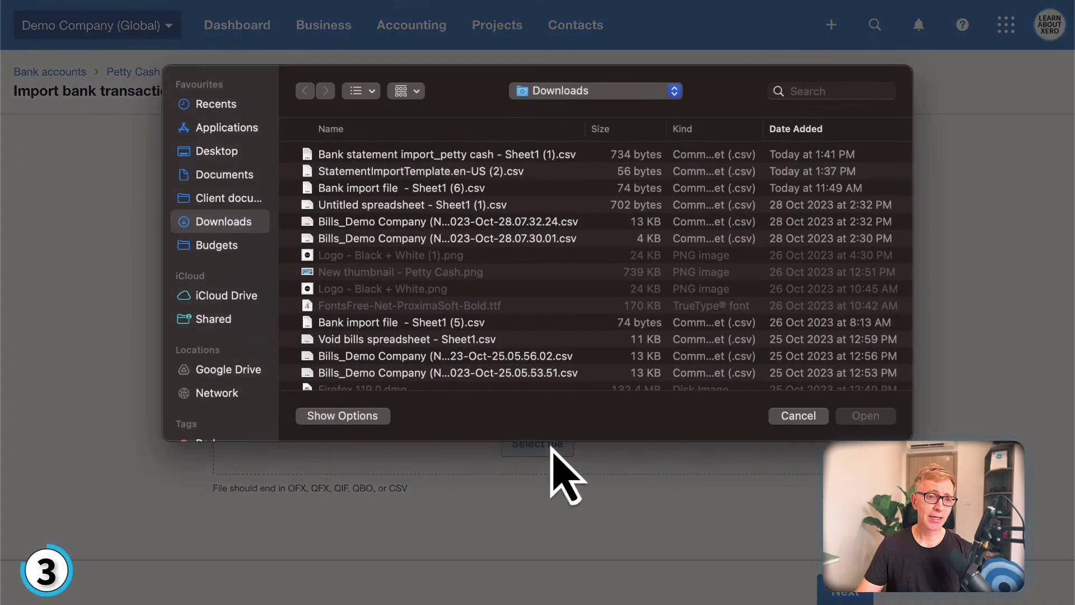
{"action": "left_click", "coordinate": [491, 155]}
{"action": "left_click", "coordinate": [867, 418]}
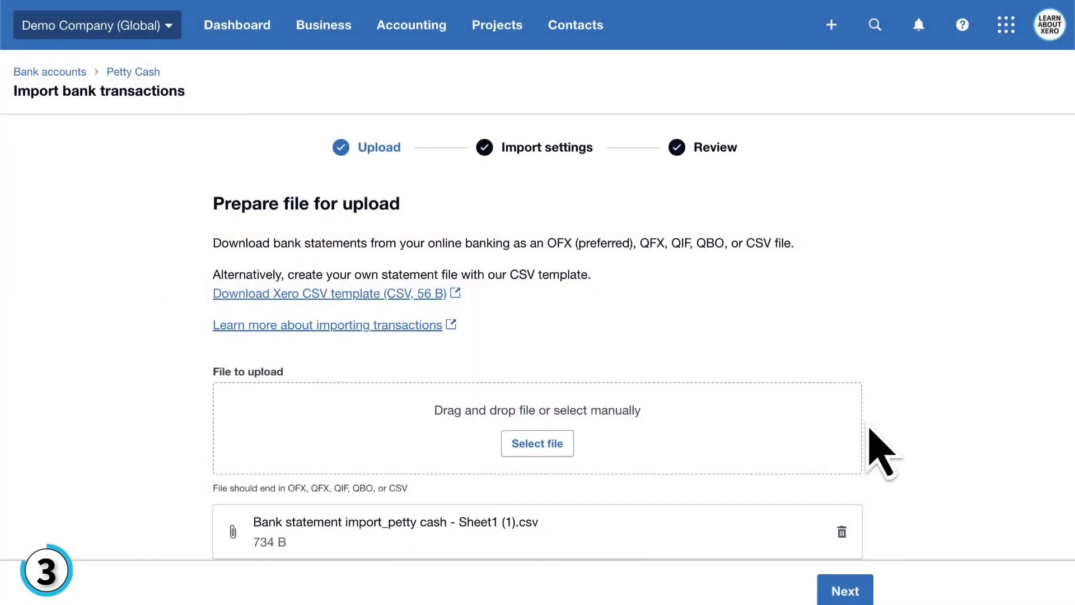
{"action": "scroll", "coordinate": [870, 429], "scroll_direction": "down", "scroll_amount": 2}
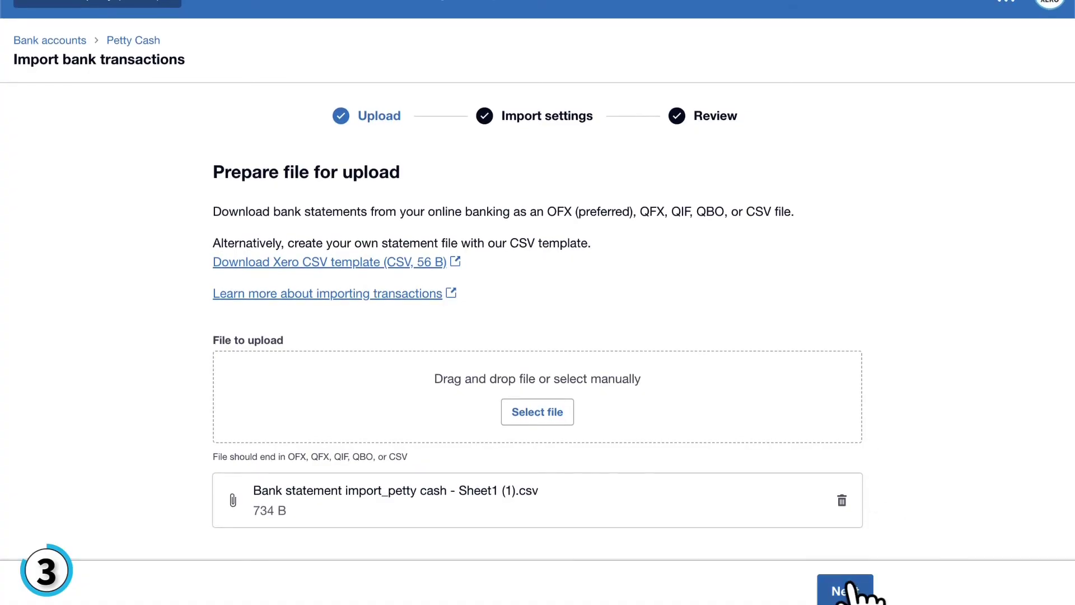
{"action": "left_click", "coordinate": [845, 590]}
Step: Assign the Account code column to the Account Code field and the Tax rate column to Tax Type
{"action": "scroll", "coordinate": [909, 515], "scroll_direction": "down", "scroll_amount": 5}
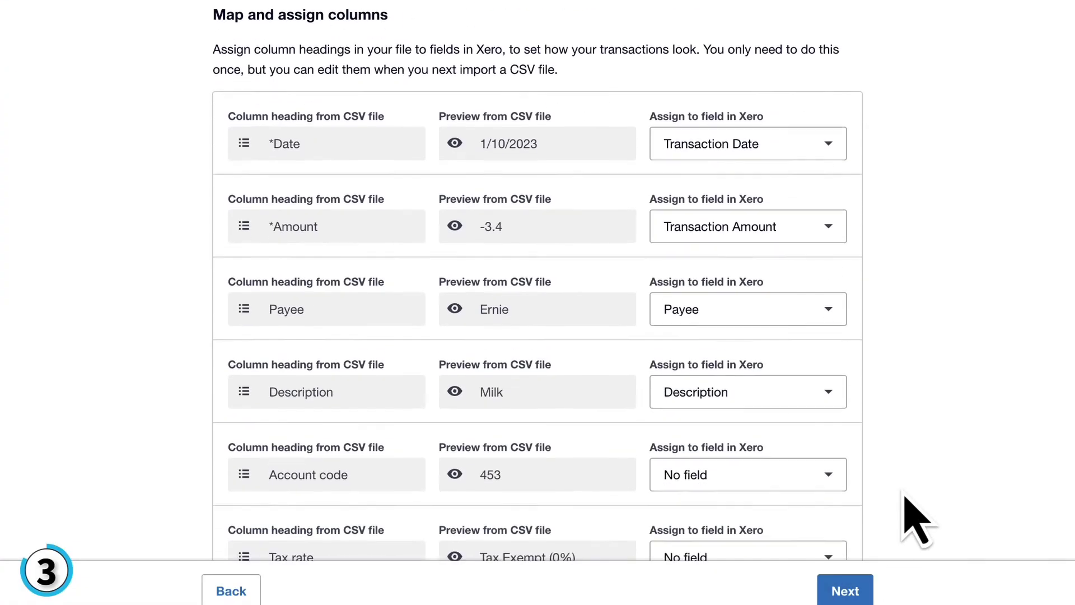
{"action": "scroll", "coordinate": [911, 516], "scroll_direction": "down", "scroll_amount": 1}
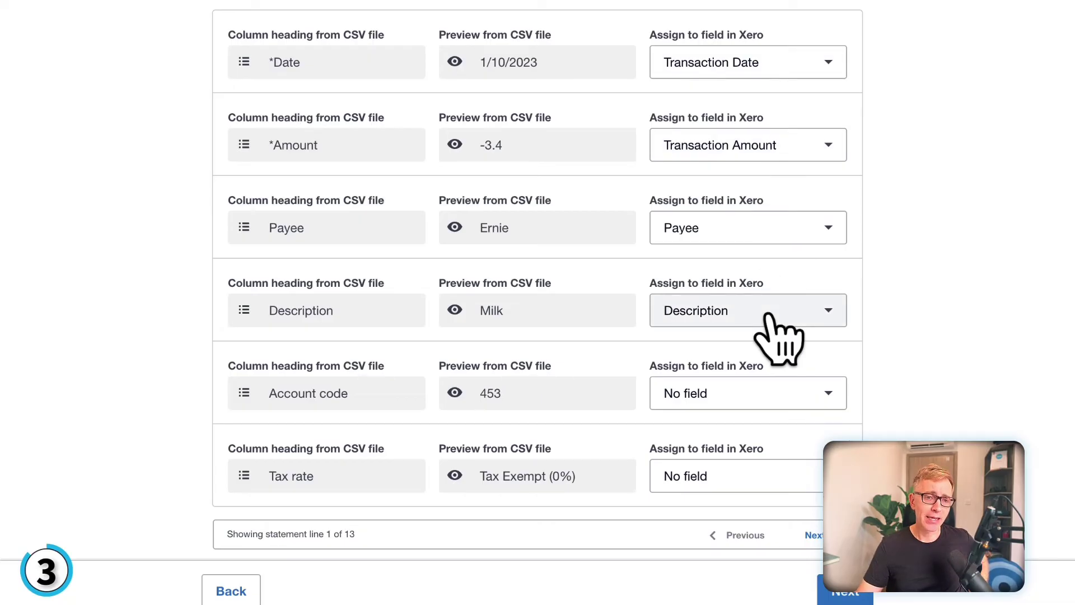
{"action": "scroll", "coordinate": [768, 314], "scroll_direction": "down", "scroll_amount": 1}
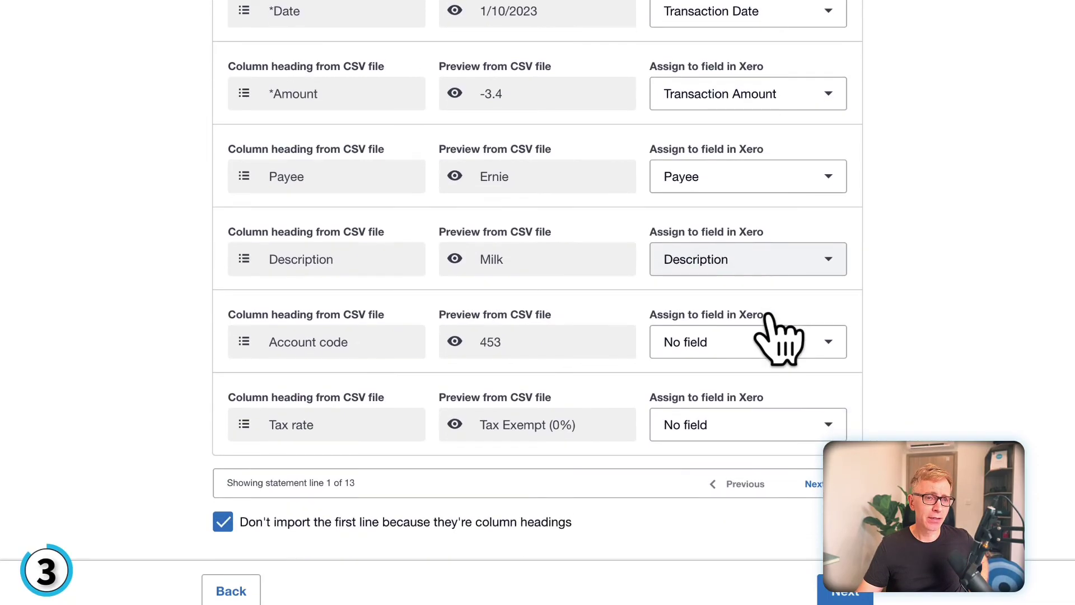
{"action": "left_click", "coordinate": [781, 344]}
{"action": "left_click", "coordinate": [769, 318]}
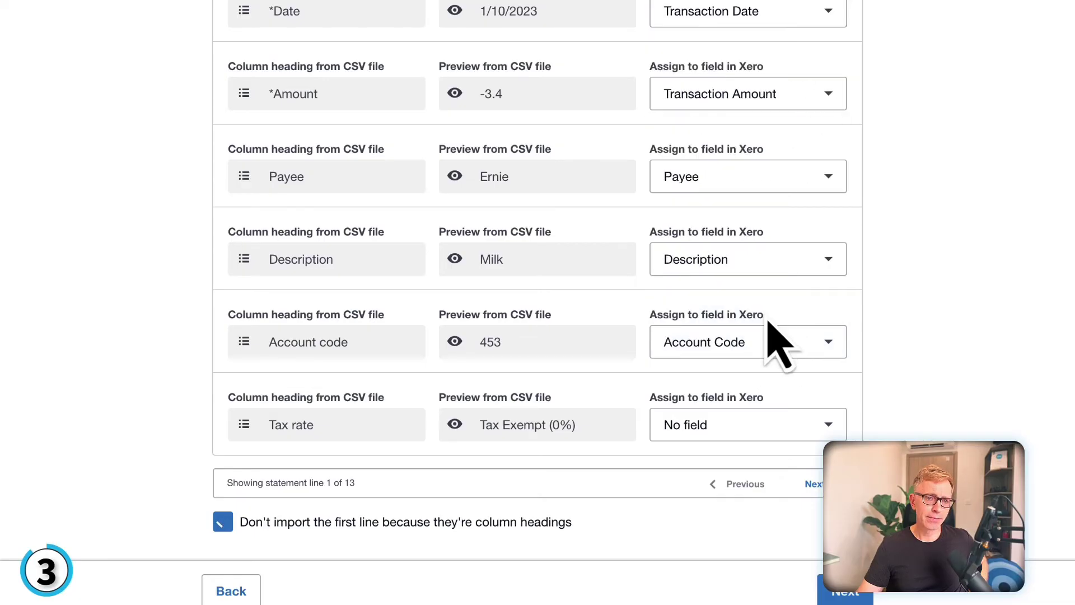
{"action": "left_click", "coordinate": [765, 420]}
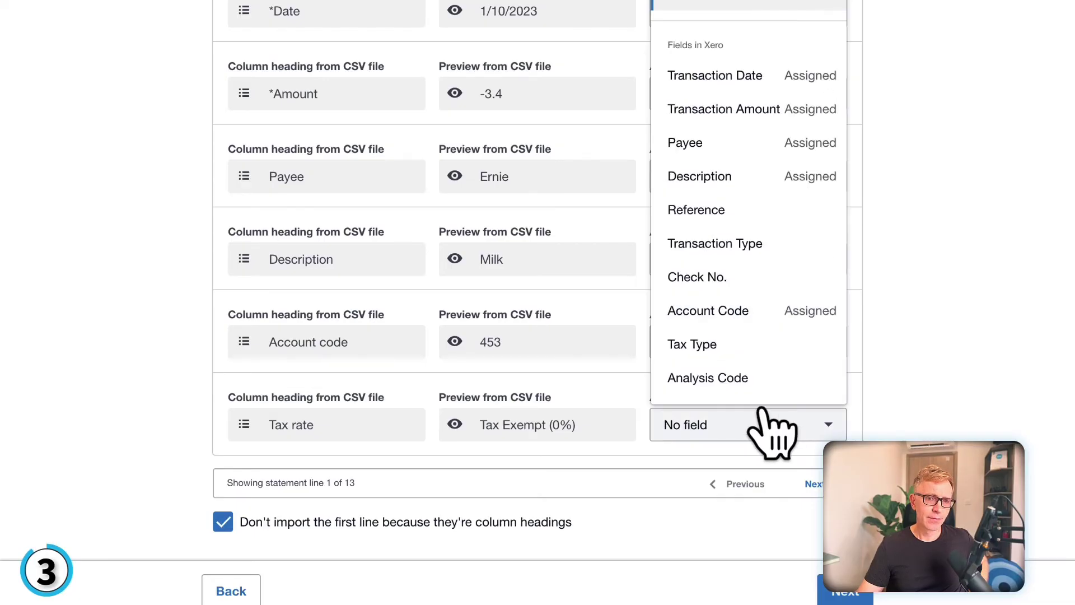
{"action": "left_click", "coordinate": [730, 352]}
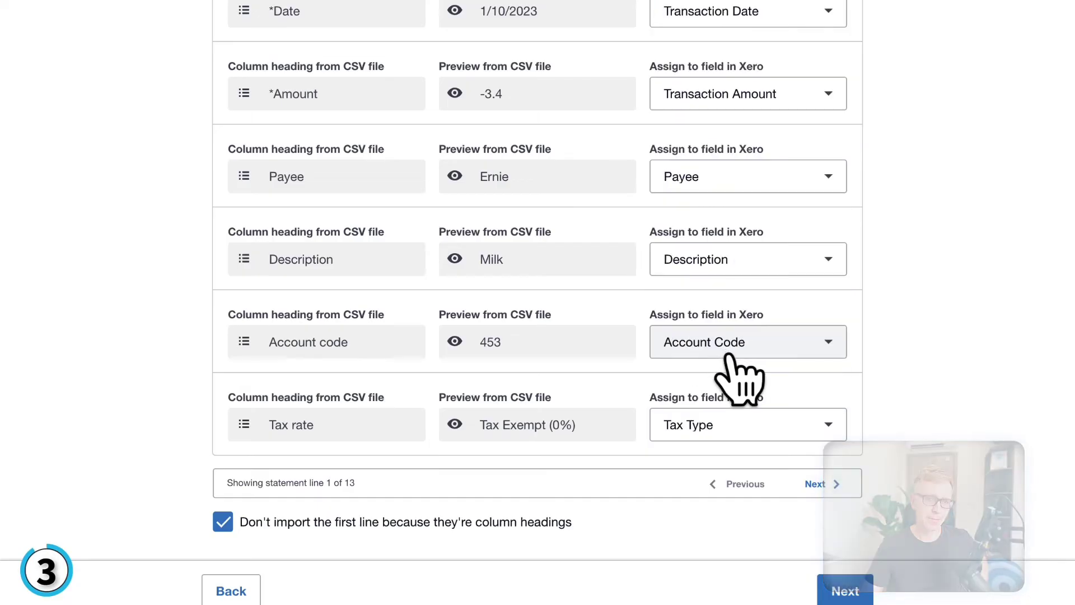
Step: Review the petty cash transactions ready to import and complete the import with all of them included
{"action": "left_click", "coordinate": [845, 592]}
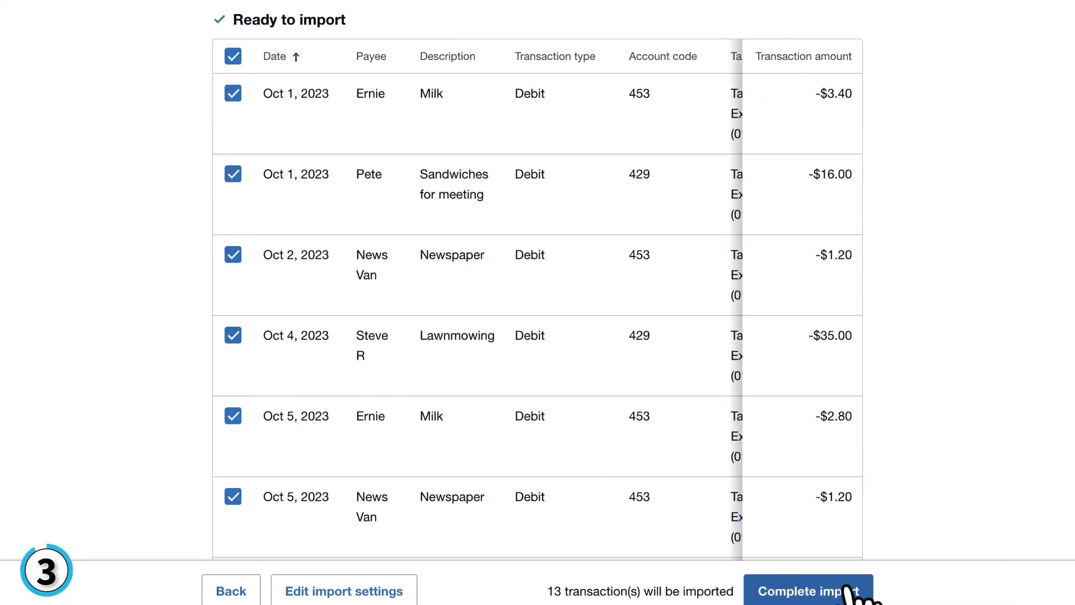
{"action": "scroll", "coordinate": [857, 593], "scroll_direction": "up", "scroll_amount": 2}
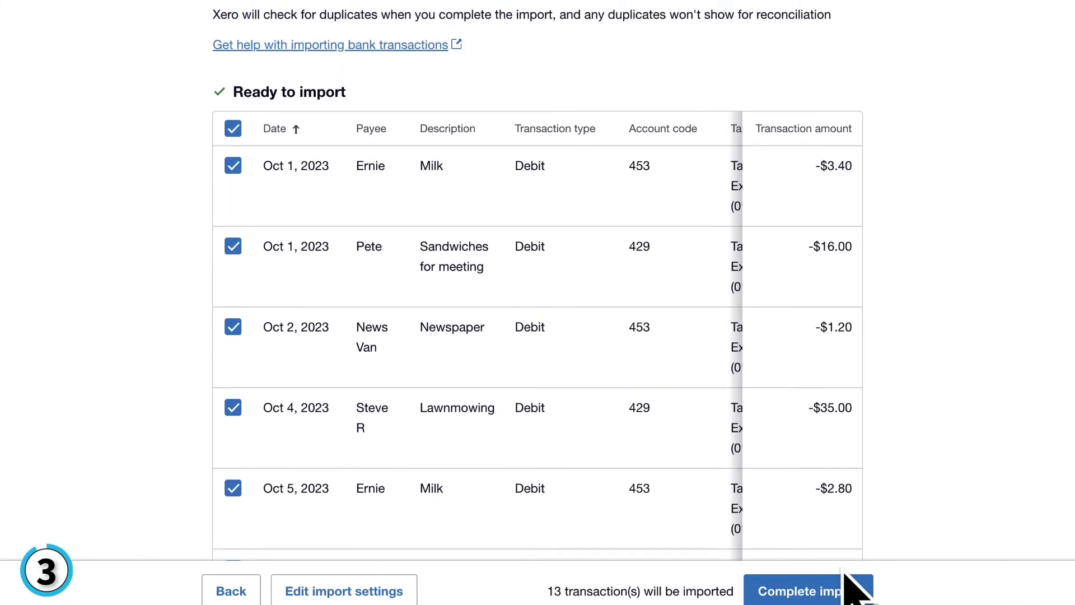
{"action": "scroll", "coordinate": [845, 591], "scroll_direction": "down", "scroll_amount": 3}
{"action": "left_click", "coordinate": [839, 582]}
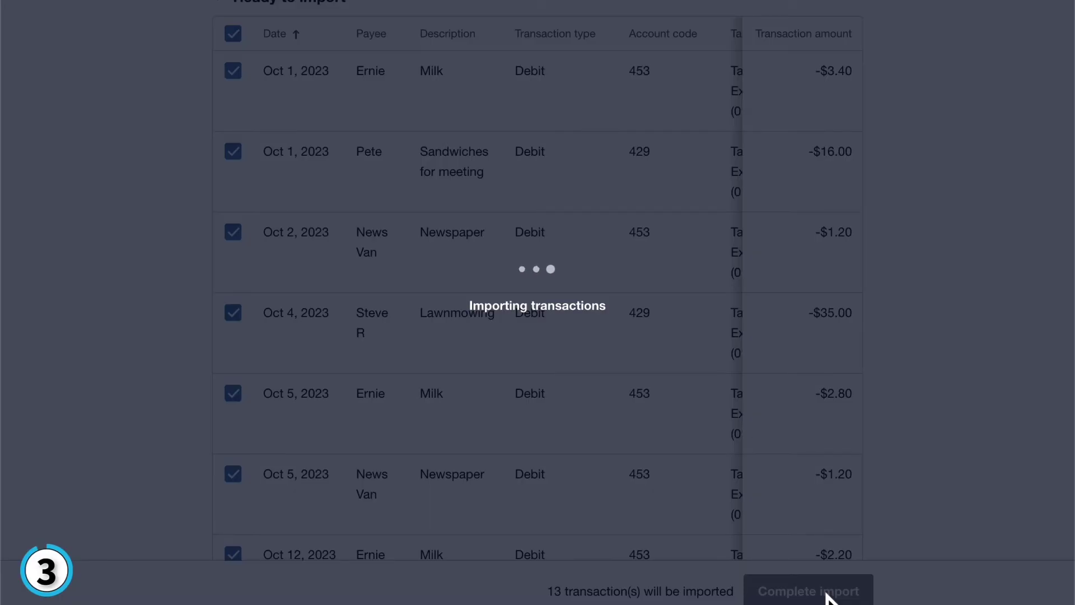